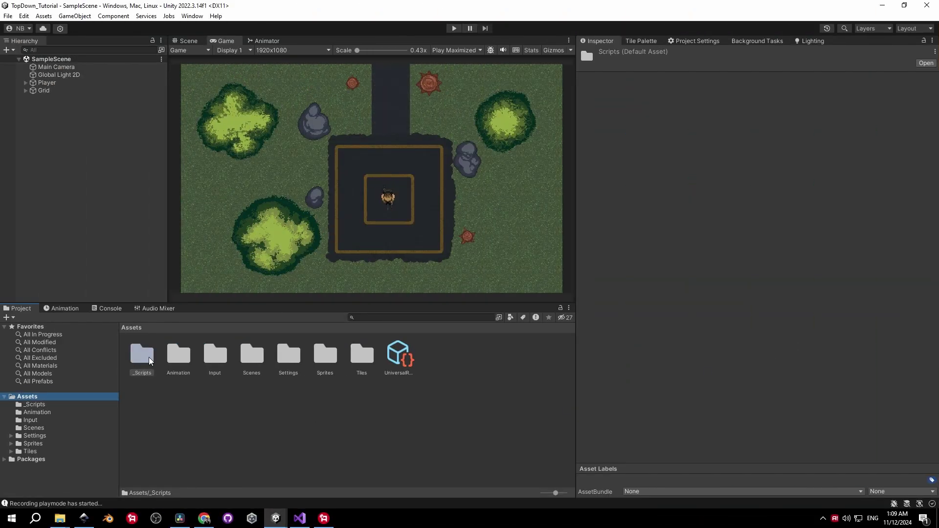
Step: Create a Movement folder inside _Scripts and move the scripts from Mover through Rotator into it
{"action": "double_click", "coordinate": [149, 361]}
{"action": "right_click", "coordinate": [191, 420]}
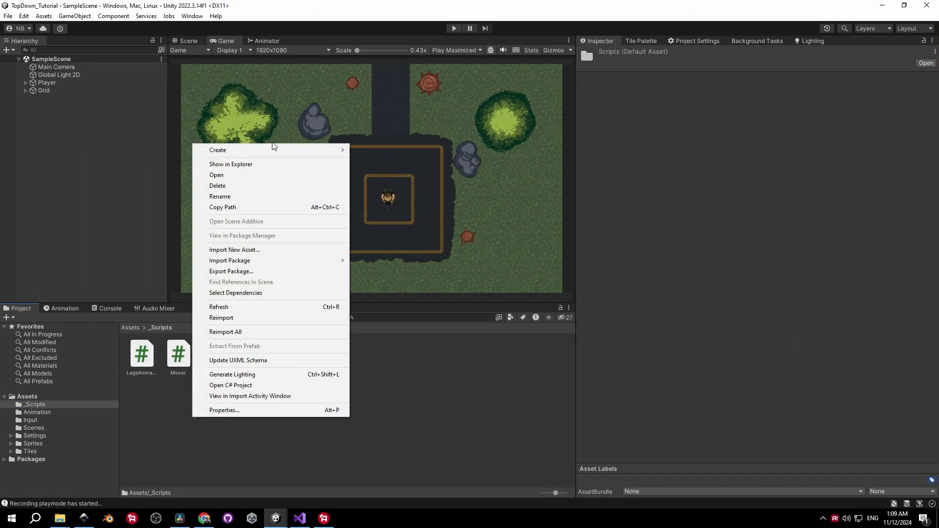
{"action": "mouse_move", "coordinate": [273, 147]}
{"action": "left_click", "coordinate": [405, 13]}
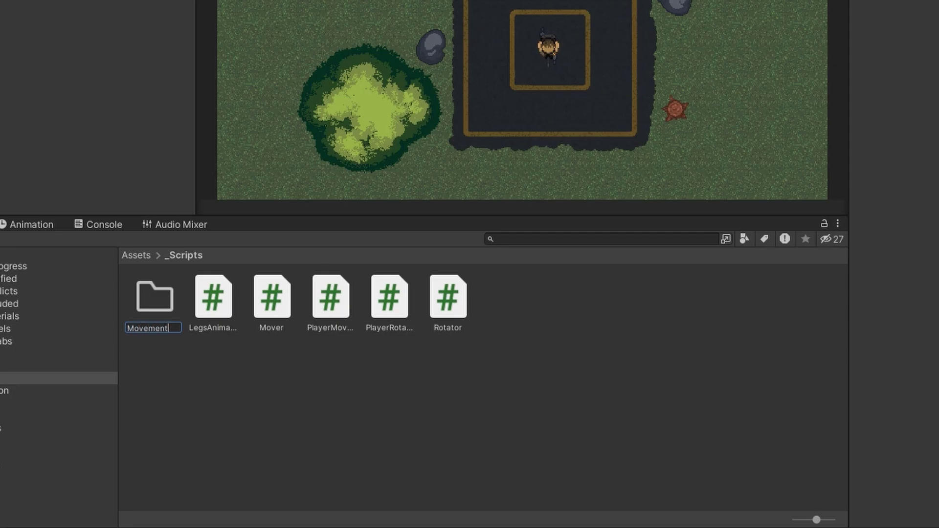
{"action": "key", "text": "Return"}
{"action": "left_click", "coordinate": [255, 292]}
{"action": "left_click", "coordinate": [435, 298], "text": "shift"}
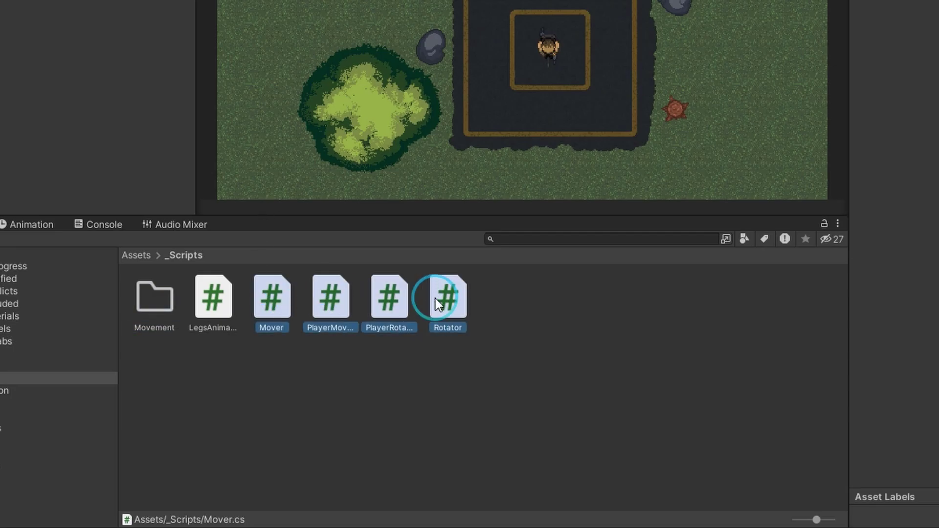
Step: Create an Animation folder inside _Scripts and move the legs animation script into it
{"action": "right_click", "coordinate": [300, 335]}
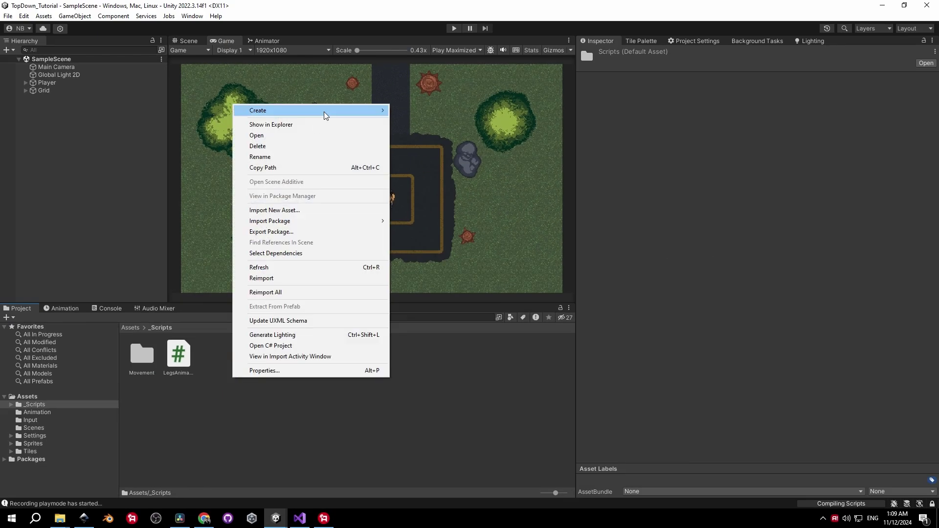
{"action": "mouse_move", "coordinate": [326, 116]}
{"action": "left_click", "coordinate": [416, 13]}
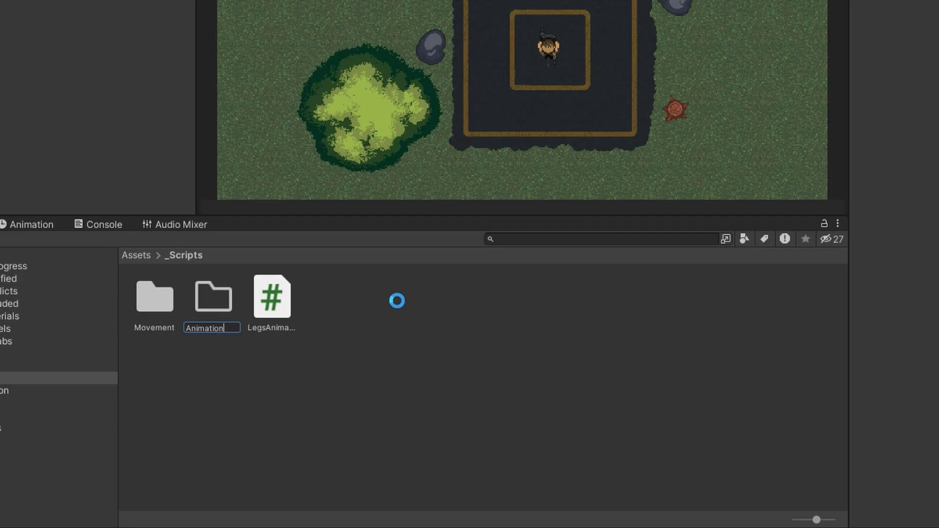
{"action": "type", "text": "Animation"}
{"action": "key", "text": "Return"}
{"action": "left_click_drag", "start_coordinate": [288, 302], "coordinate": [133, 299]}
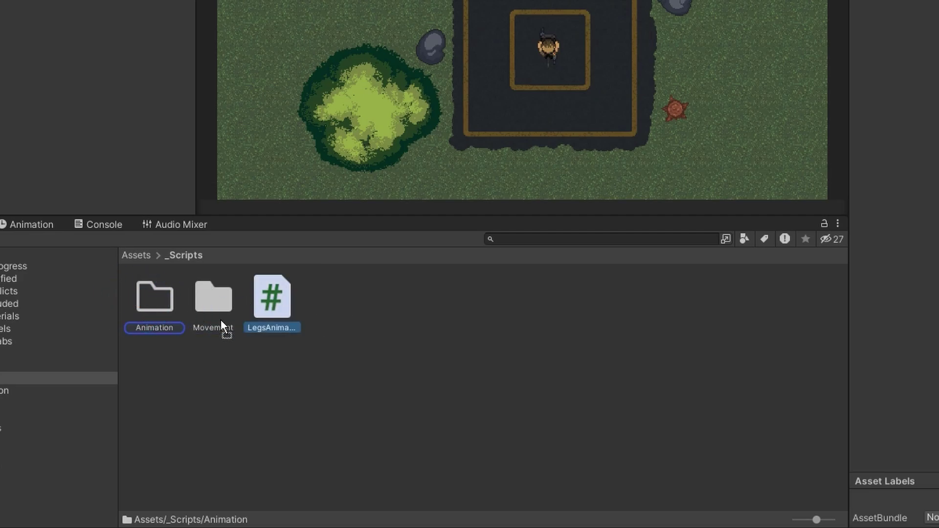
{"action": "left_click_drag", "start_coordinate": [221, 319], "coordinate": [221, 318]}
Step: Create a Camera folder inside _Scripts and open it
{"action": "left_click", "coordinate": [303, 320]}
{"action": "key", "text": "ctrl+shift+n"}
{"action": "type", "text": "Cam"}
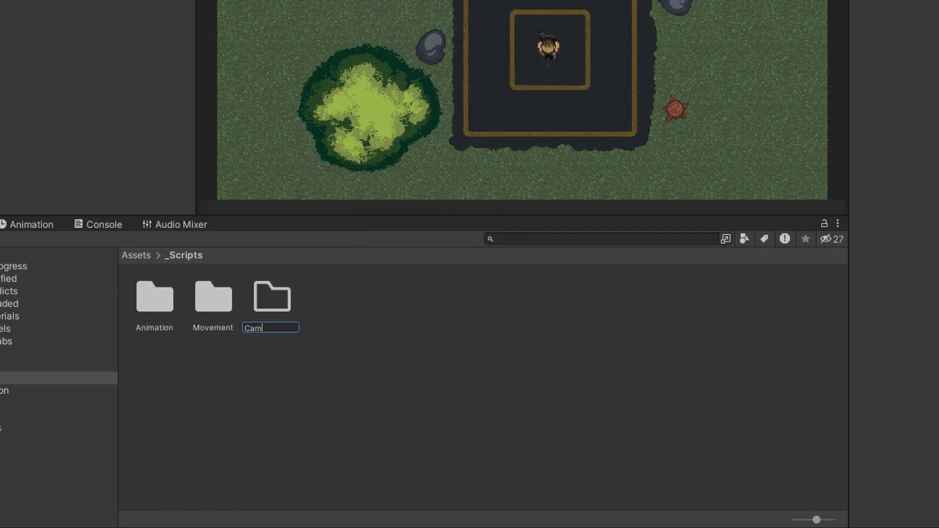
{"action": "type", "text": "era"}
{"action": "key", "text": "Return"}
{"action": "key", "text": "Return"}
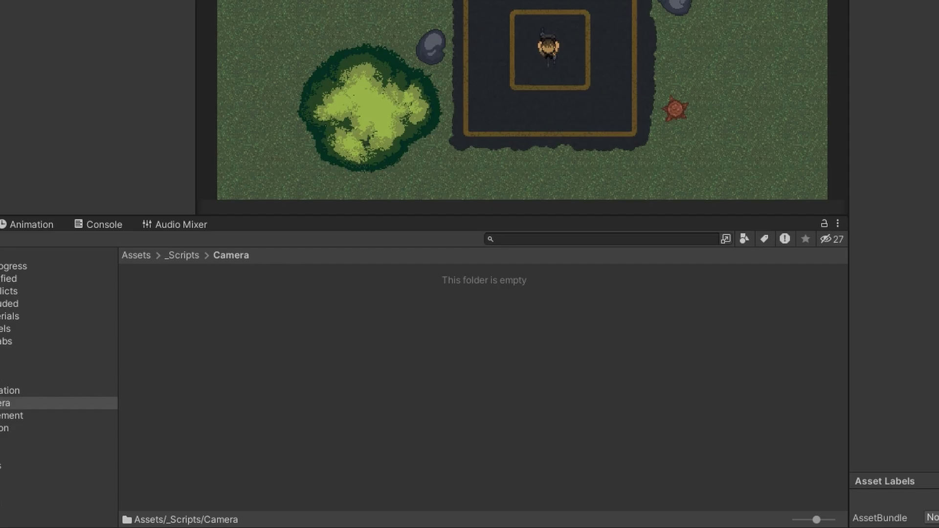
Step: Create a C# script named CameraController in the Camera folder
{"action": "left_click", "coordinate": [386, 0]}
{"action": "mouse_move", "coordinate": [401, 0]}
{"action": "left_click", "coordinate": [665, 0]}
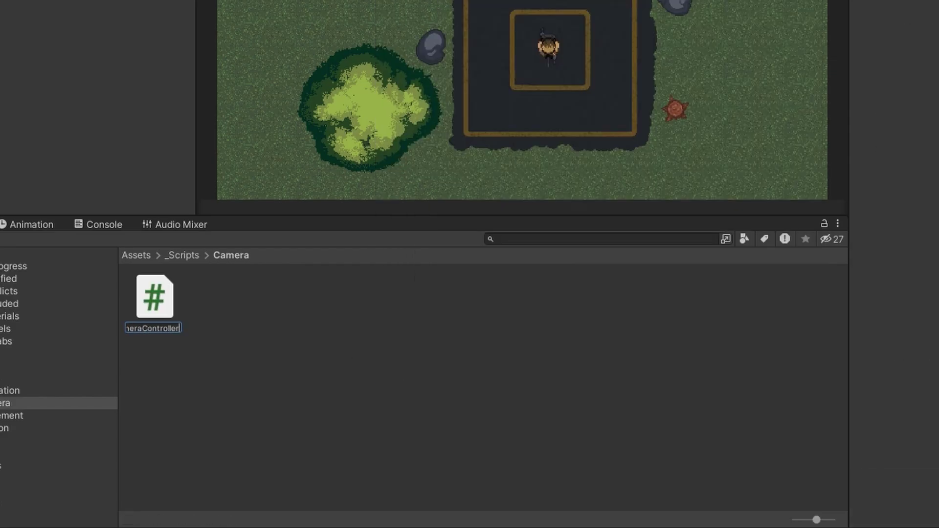
{"action": "type", "text": "CameraController"}
{"action": "key", "text": "Return"}
Step: Attach the CameraController script to the Main Camera as a component
{"action": "left_click", "coordinate": [57, 10]}
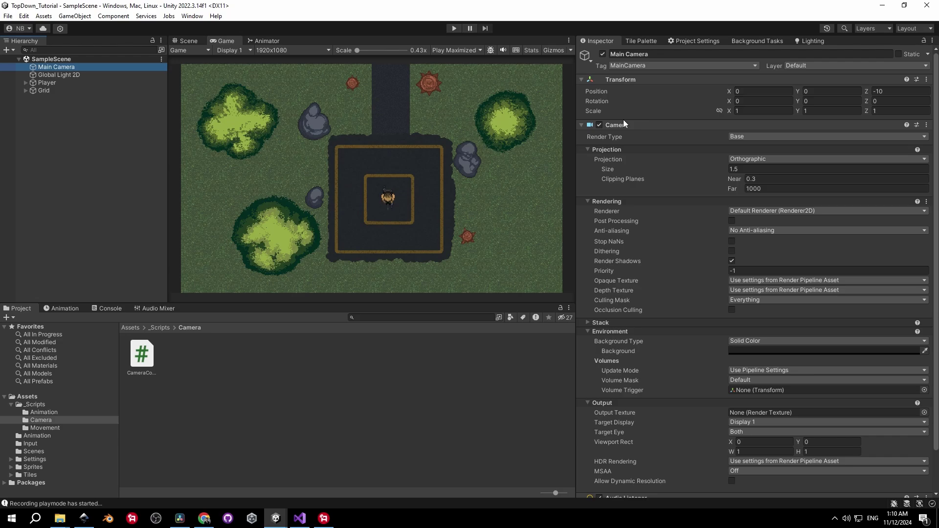
{"action": "left_click", "coordinate": [622, 125]}
{"action": "left_click_drag", "start_coordinate": [142, 355], "coordinate": [677, 151]}
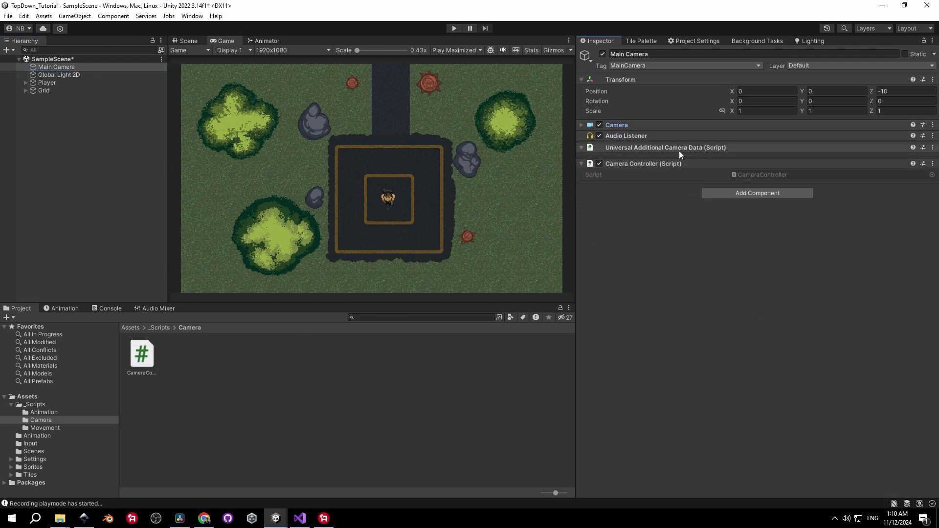
Step: Open the CameraController script in Visual Studio and remove its default Start and Update methods and both System.Collections using lines
{"action": "left_click", "coordinate": [761, 176]}
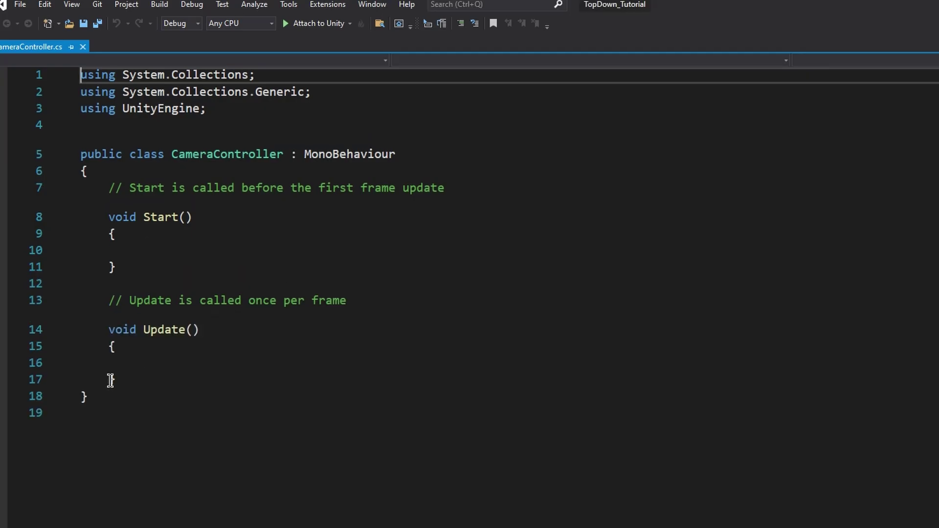
{"action": "left_click_drag", "start_coordinate": [120, 186], "coordinate": [113, 379]}
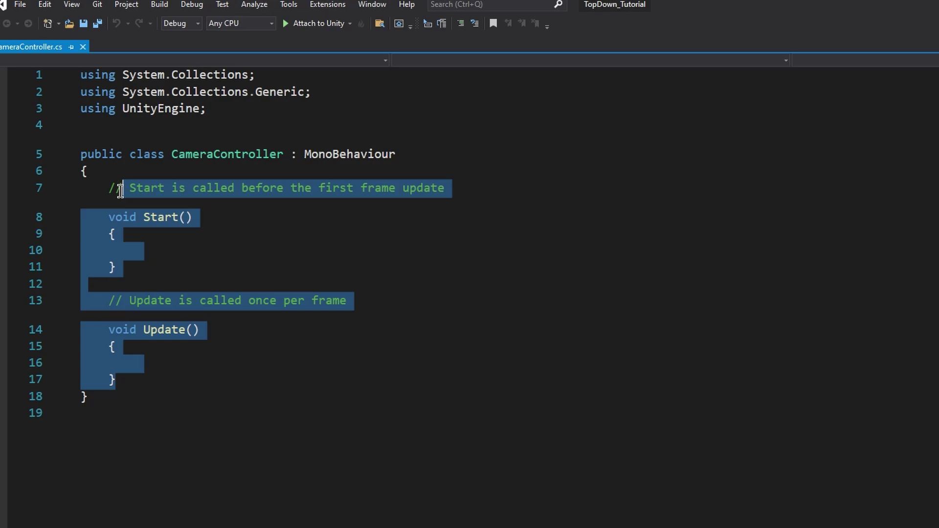
{"action": "key", "text": "Delete"}
{"action": "left_click_drag", "start_coordinate": [80, 75], "coordinate": [315, 91]}
{"action": "key", "text": "Delete"}
{"action": "key", "text": "Delete"}
Step: Wrap the CameraController class in the namespace TopDown.CameraControl with opening and closing braces
{"action": "left_click", "coordinate": [110, 93]}
{"action": "key", "text": "Return"}
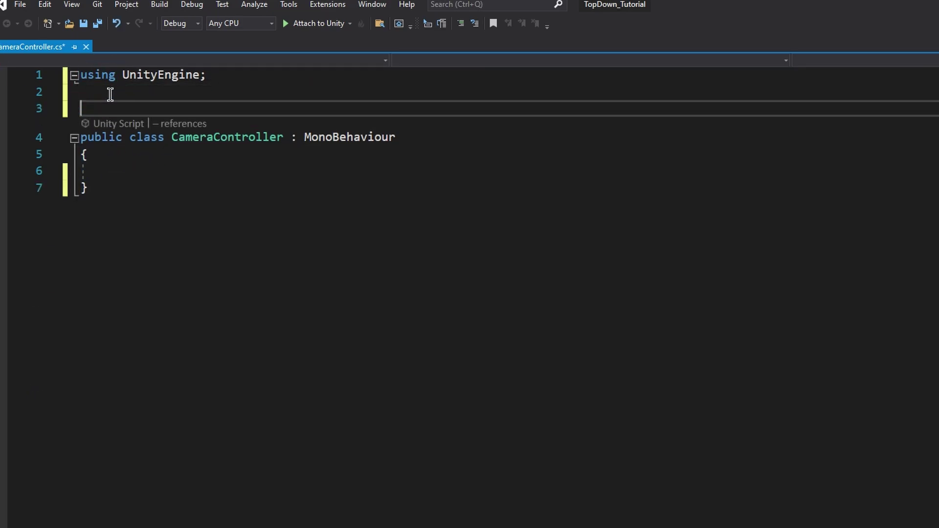
{"action": "type", "text": "namespace TOp"}
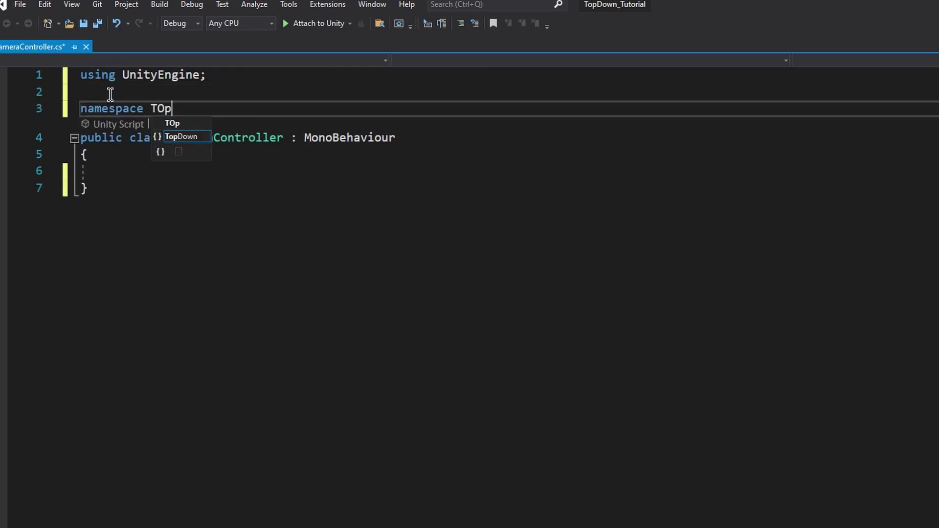
{"action": "type", "text": "pDown.Ca"}
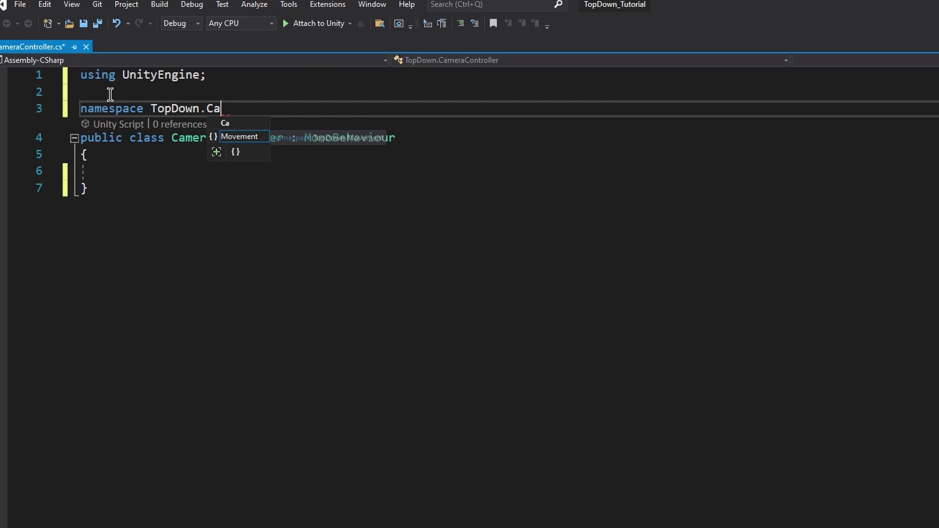
{"action": "type", "text": "meantrol"}
{"action": "key", "text": "Return"}
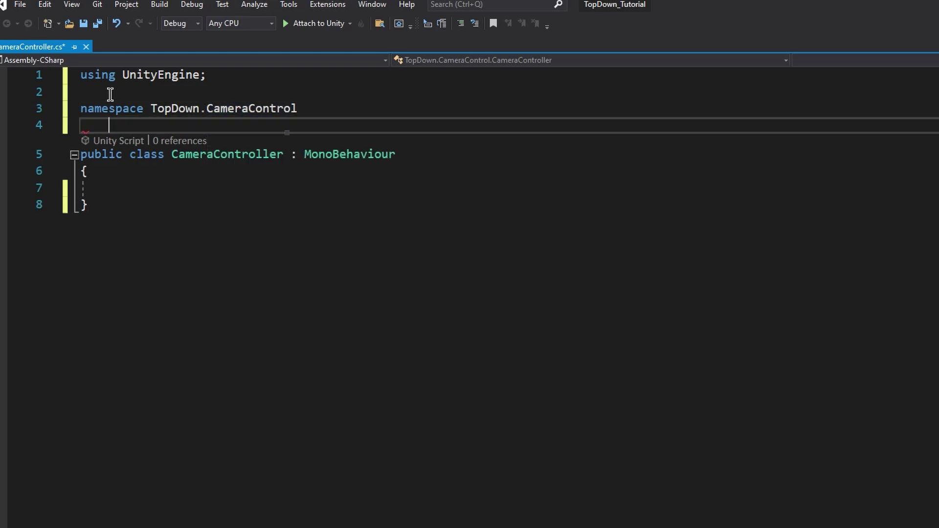
{"action": "left_click", "coordinate": [139, 232]}
{"action": "key", "text": "Return"}
{"action": "type", "text": "}"}
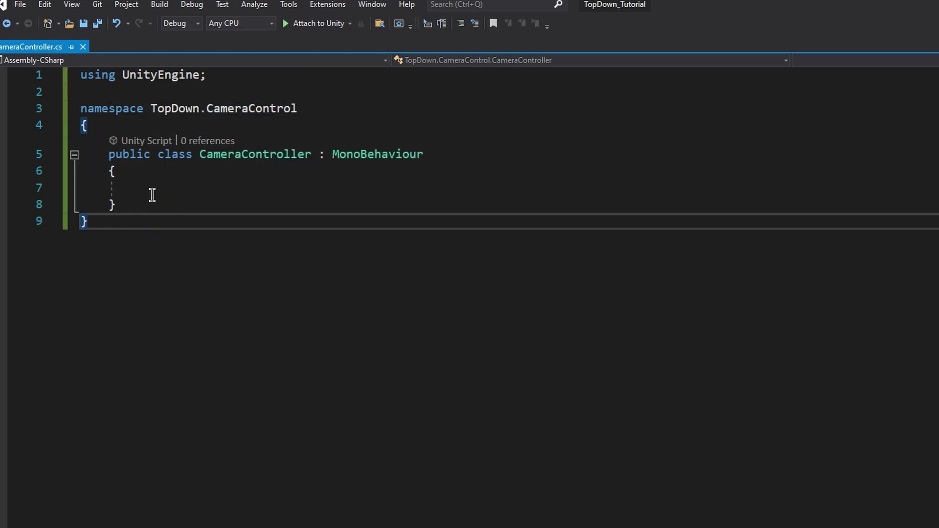
Step: Declare a private Transform field named playerTransform in the CameraController class
{"action": "left_click", "coordinate": [151, 191]}
{"action": "type", "text": "private"}
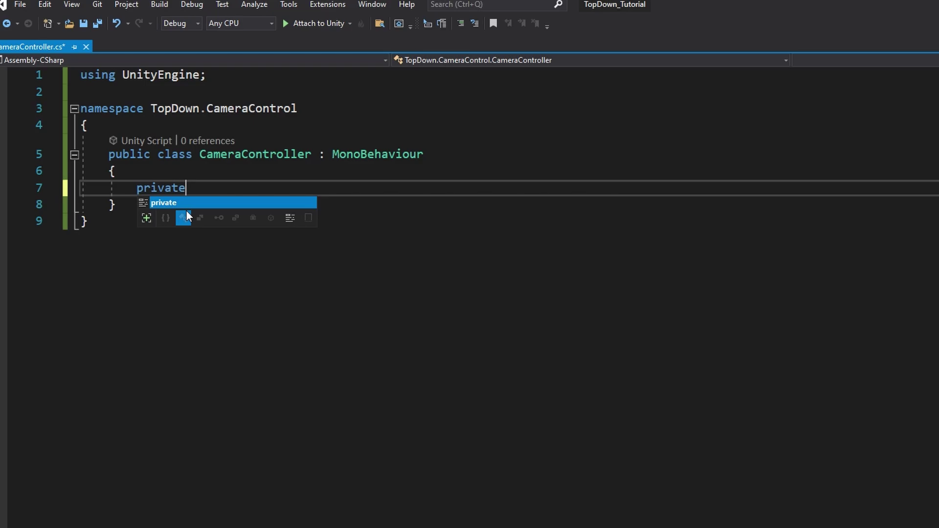
{"action": "type", "text": " trans"}
{"action": "key", "text": "Down"}
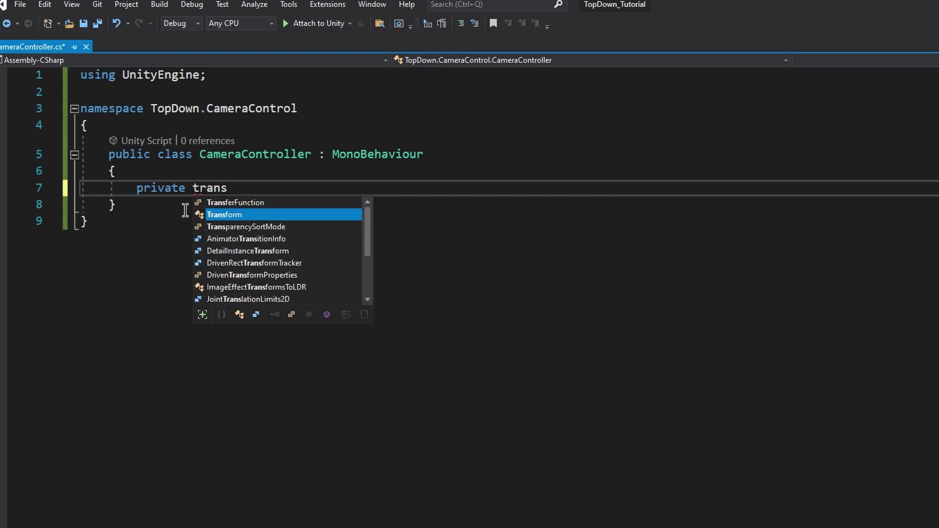
{"action": "key", "text": "Tab"}
{"action": "type", "text": "p"}
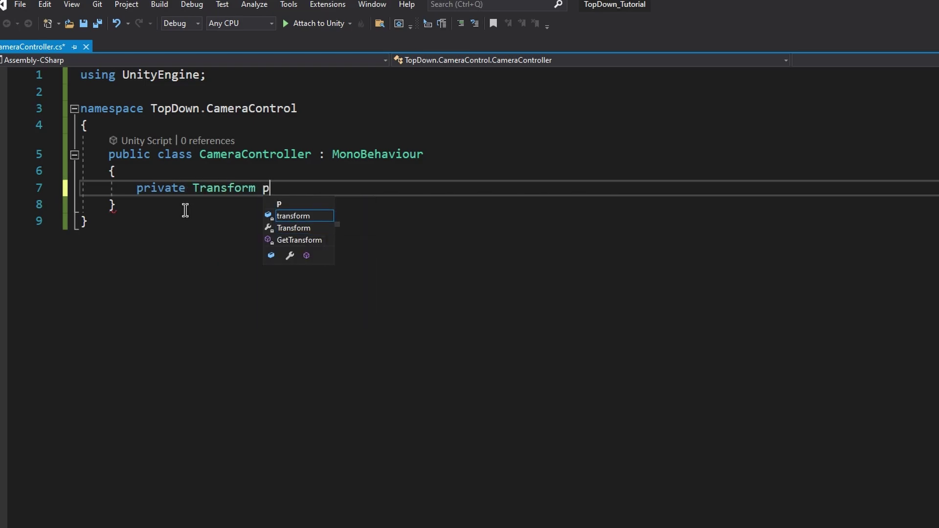
{"action": "type", "text": "layerTransfo"}
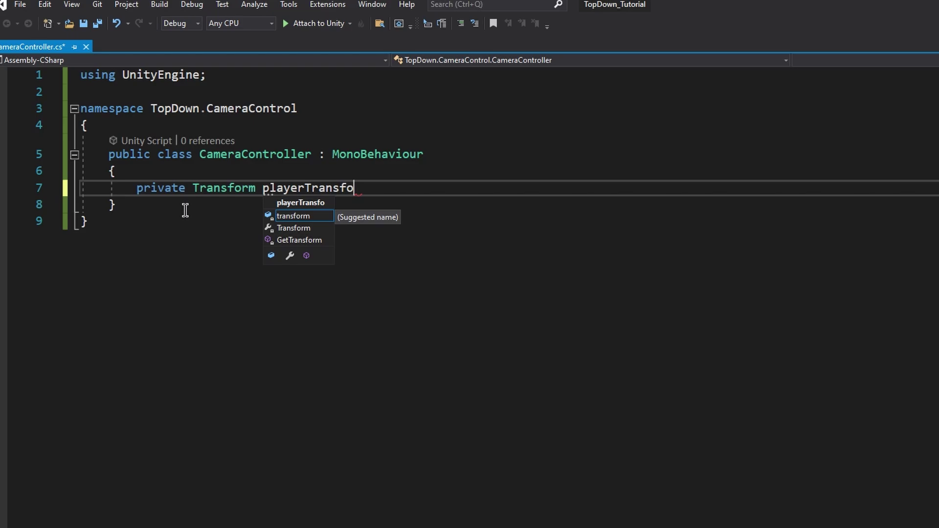
{"action": "type", "text": "rm;"}
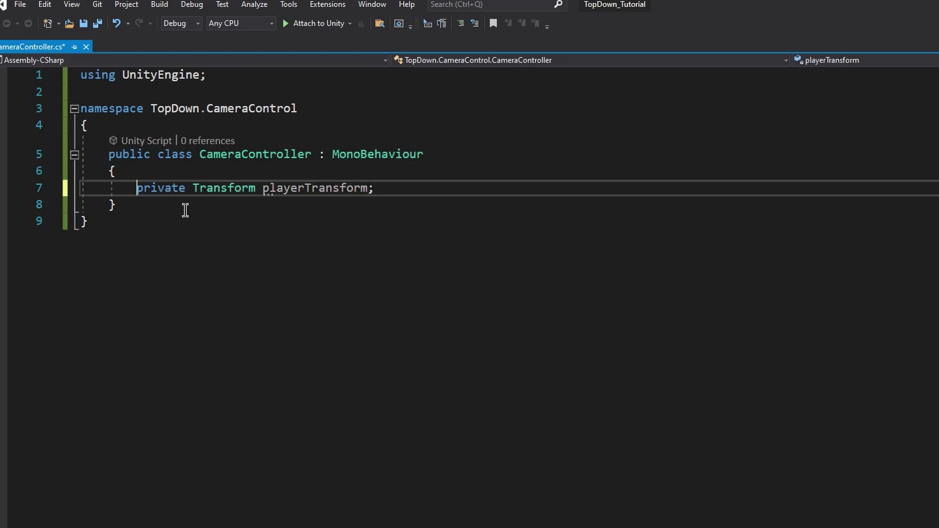
Step: Add the SerializeField attribute in front of the playerTransform declaration
{"action": "type", "text": "[ser"}
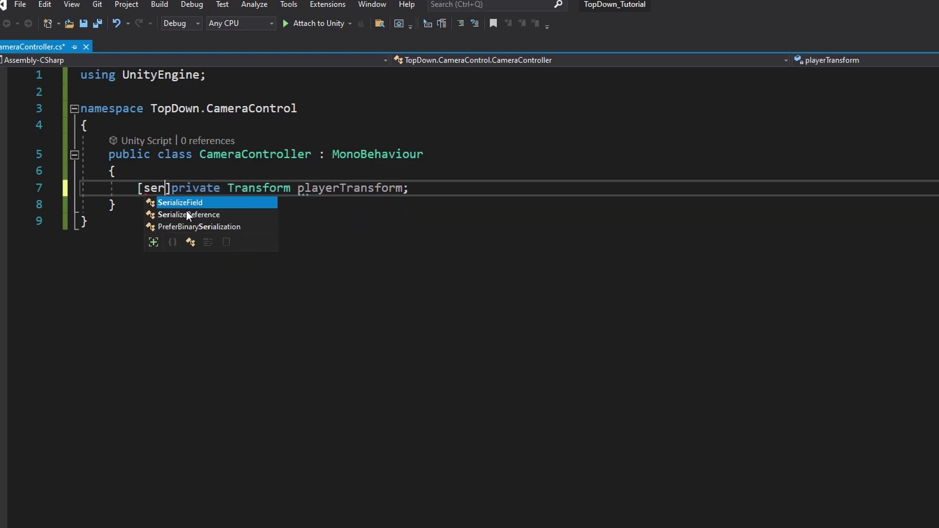
{"action": "key", "text": "Tab"}
{"action": "type", "text": "]"}
{"action": "left_click", "coordinate": [532, 196]}
{"action": "left_click", "coordinate": [522, 192]}
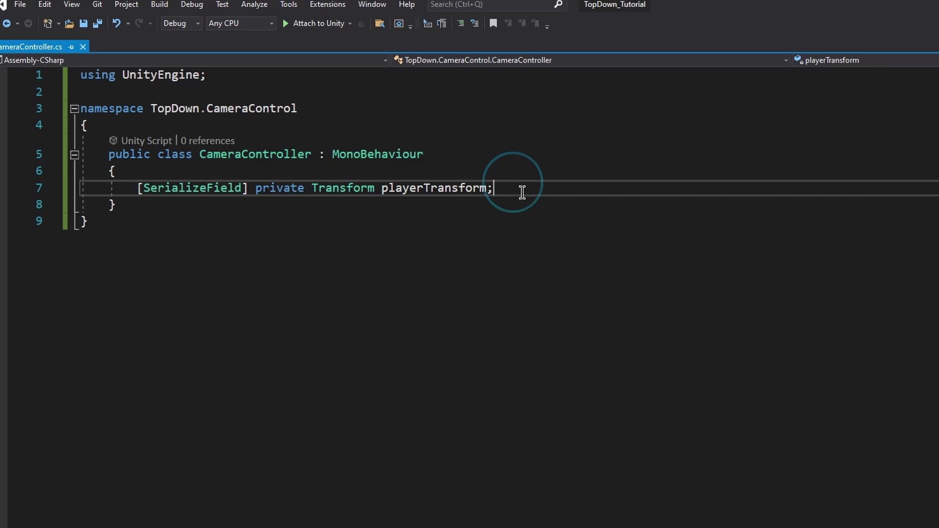
Step: Add an empty private void Update method below the playerTransform field
{"action": "key", "text": "Return"}
{"action": "key", "text": "Return"}
{"action": "type", "text": "upda"}
{"action": "key", "text": "Tab"}
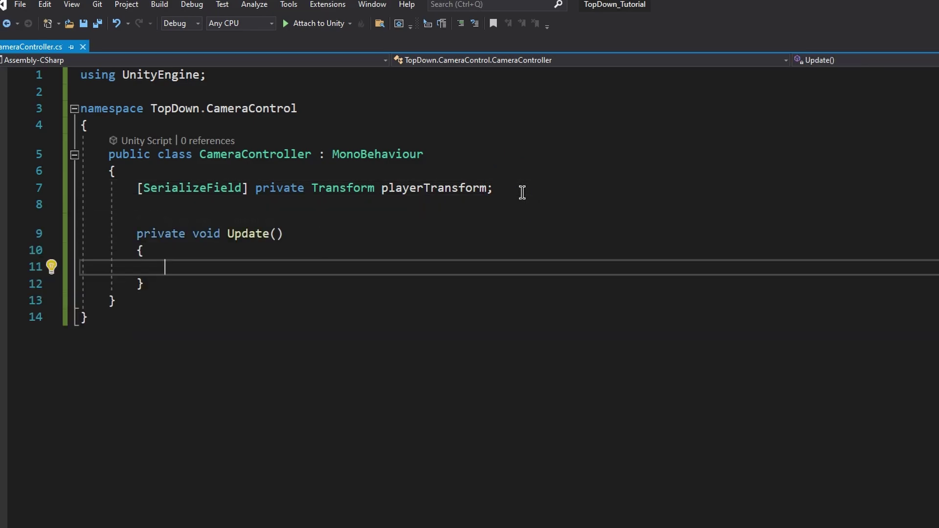
Step: In Update, assign playerTransform.position to transform.position and save the script
{"action": "type", "text": "transform.position = "}
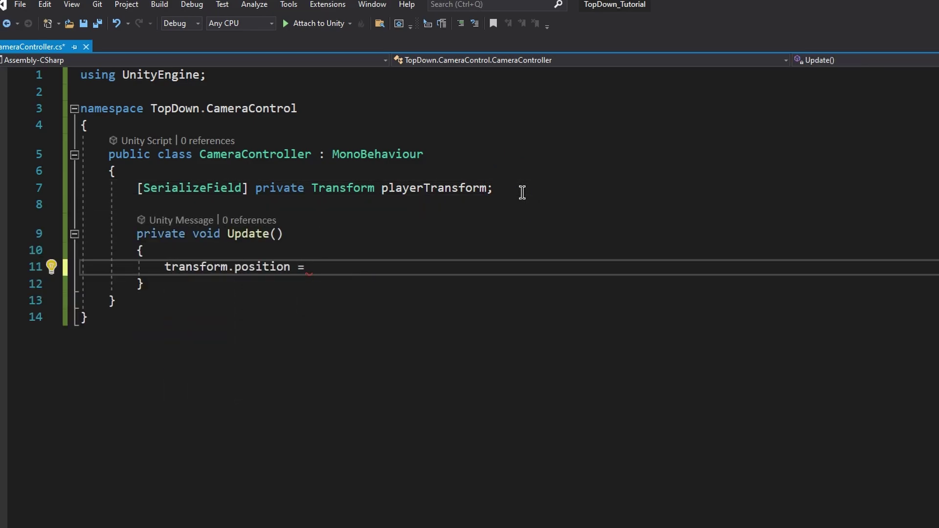
{"action": "type", "text": "playerTransform;"}
{"action": "key", "text": "ctrl+s"}
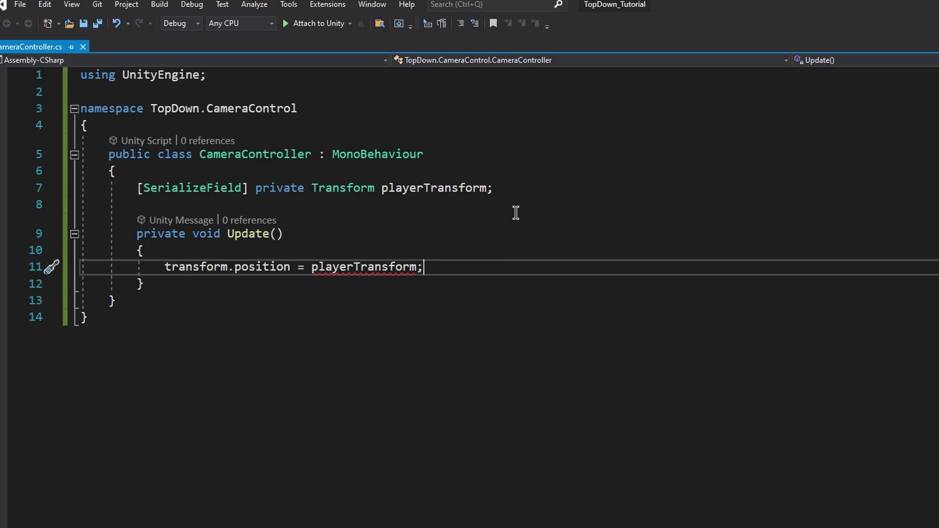
{"action": "key", "text": "Left"}
{"action": "type", "text": ".po"}
{"action": "key", "text": "Tab"}
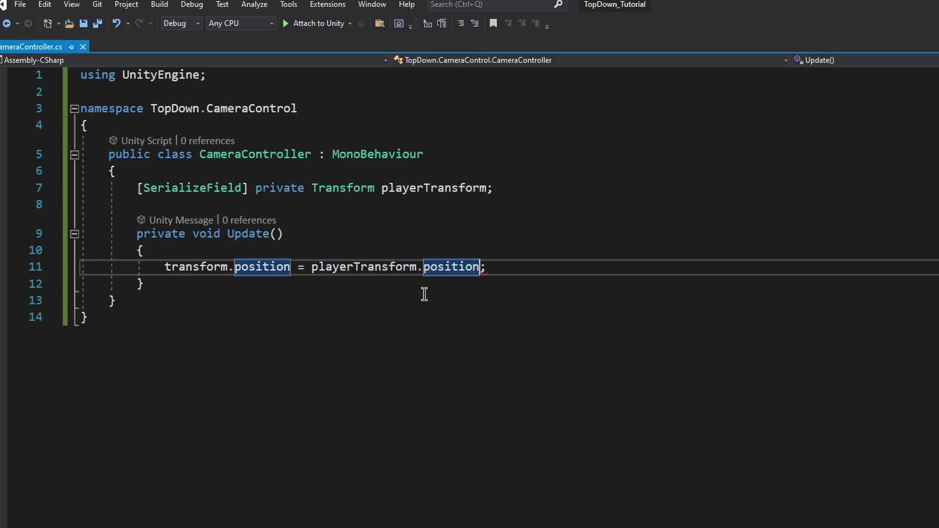
{"action": "key", "text": "ctrl+s"}
Step: Switch to Unity, assign the Player object to the Camera Controller's Player Transform field, and save the scene
{"action": "key", "text": "alt+Tab"}
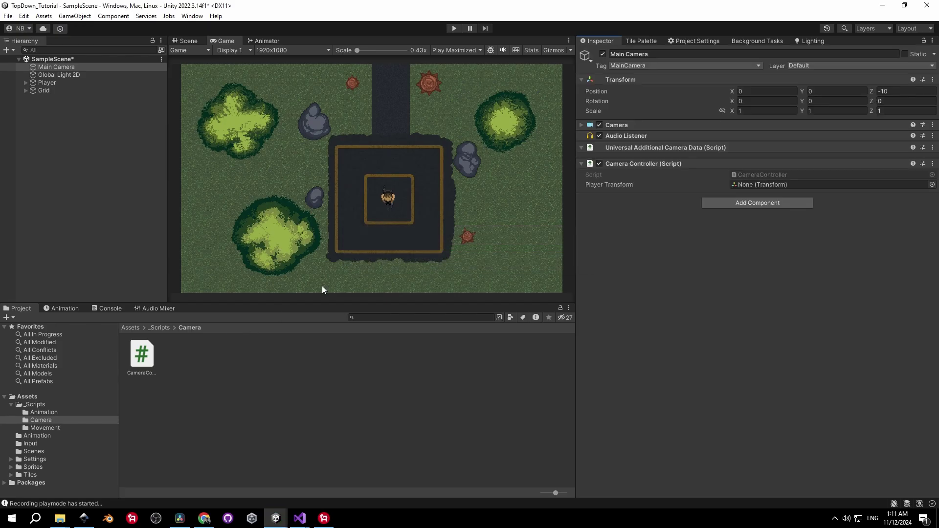
{"action": "left_click_drag", "start_coordinate": [47, 82], "coordinate": [775, 184]}
{"action": "key", "text": "ctrl+s"}
Step: Play-test the scene, stop it, and set the Main Camera's Z position to 0
{"action": "left_click", "coordinate": [454, 29]}
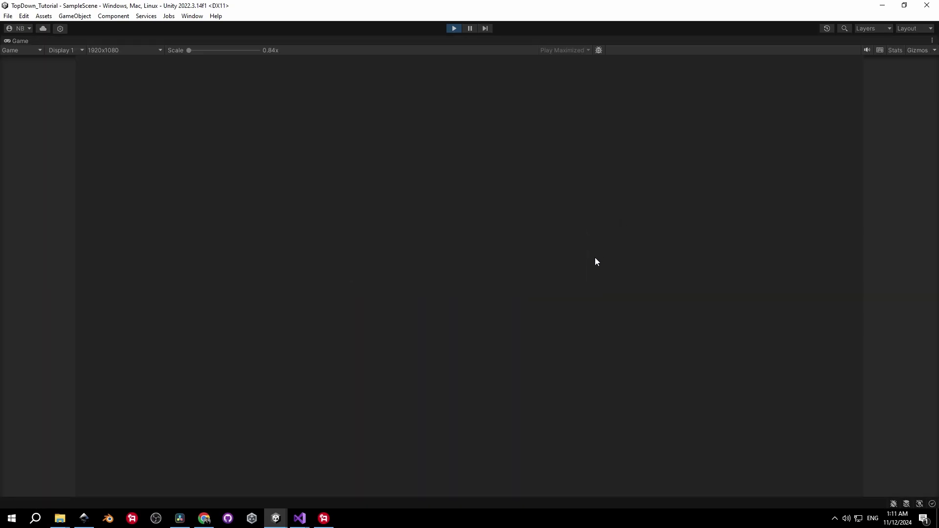
{"action": "left_click", "coordinate": [454, 29]}
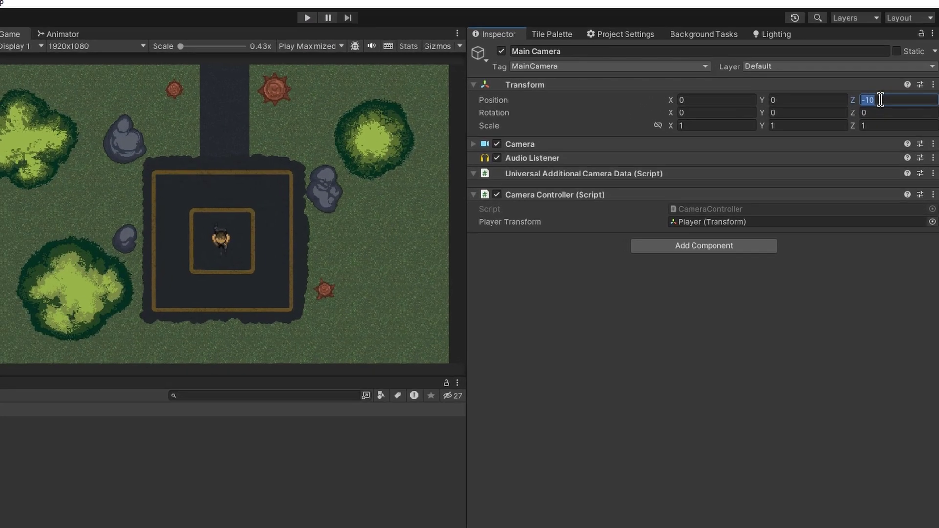
{"action": "type", "text": "0"}
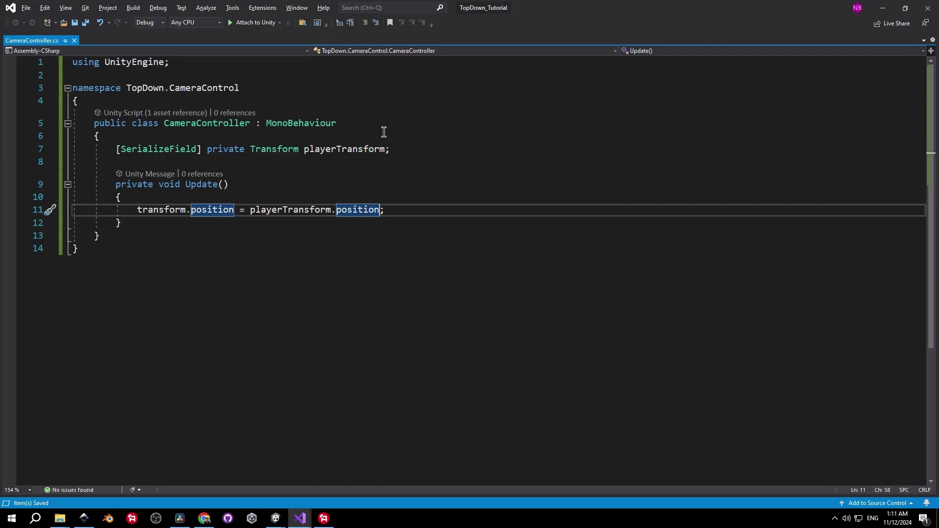
Step: In Visual Studio, declare a private float zPosition = -10 below the playerTransform field
{"action": "left_click", "coordinate": [394, 149]}
{"action": "key", "text": "Return"}
{"action": "type", "text": "private float zPosition = -10;"}
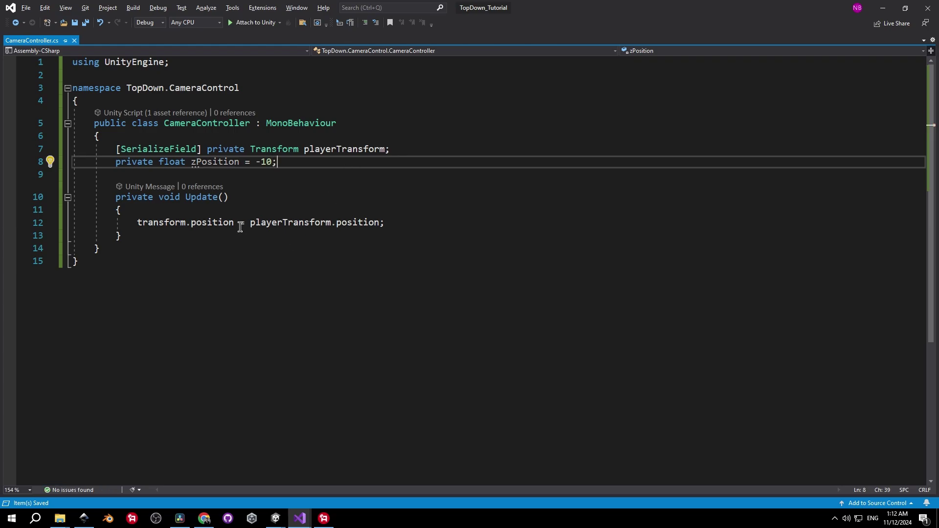
Step: In Update, make the assigned value a new Vector3 whose first argument is playerTransform.position.x
{"action": "left_click", "coordinate": [243, 224]}
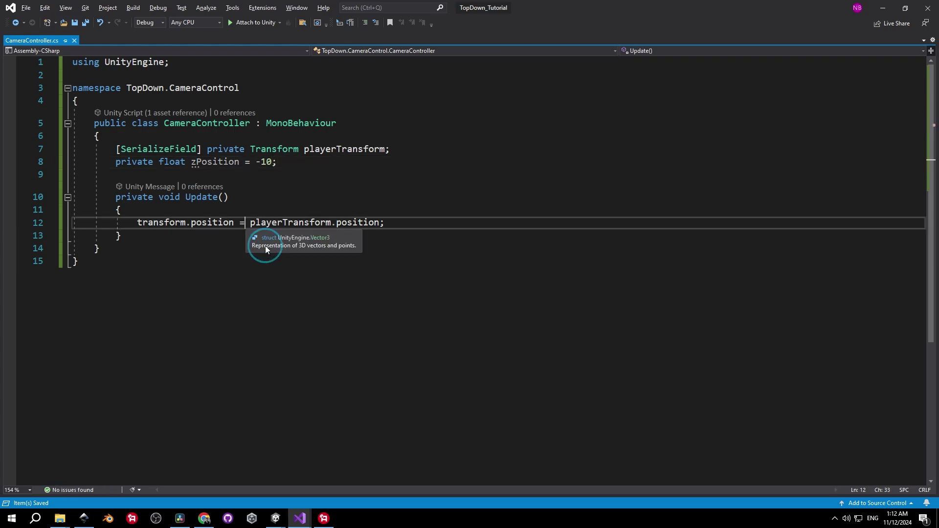
{"action": "type", "text": "new Vector3"}
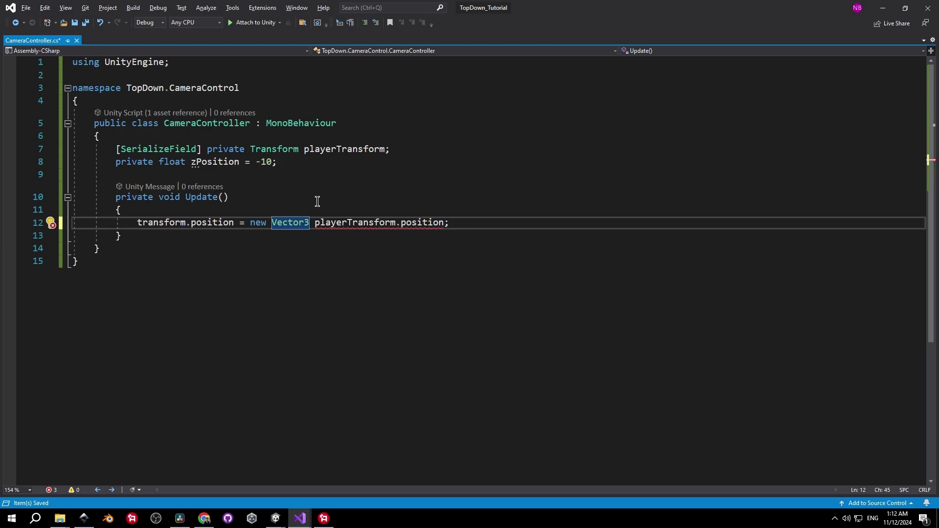
{"action": "type", "text": "("}
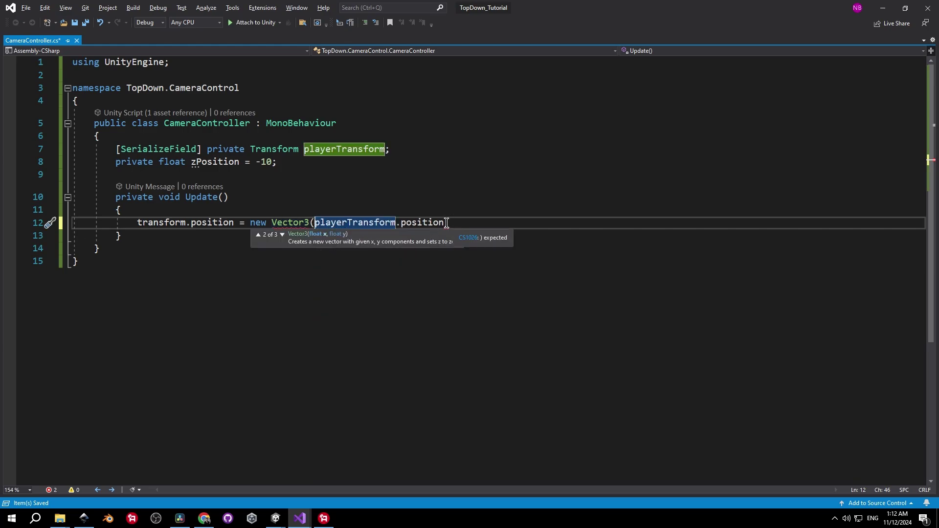
{"action": "left_click", "coordinate": [444, 223]}
{"action": "type", "text": ".x,"}
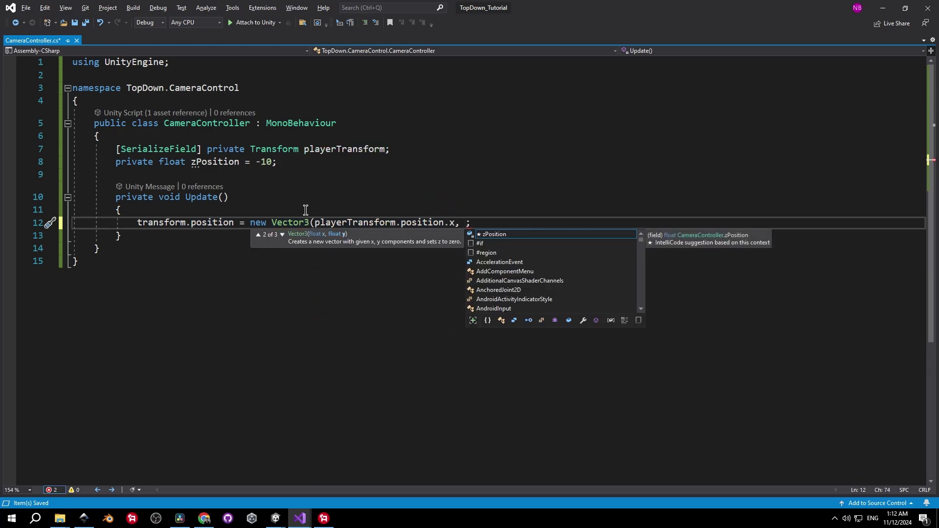
Step: Complete the Vector3 with playerTransform.position.y and zPosition as the second and third arguments, and save the script
{"action": "left_click_drag", "start_coordinate": [315, 224], "coordinate": [467, 226]}
{"action": "key", "text": "ctrl+c"}
{"action": "left_click", "coordinate": [465, 223]}
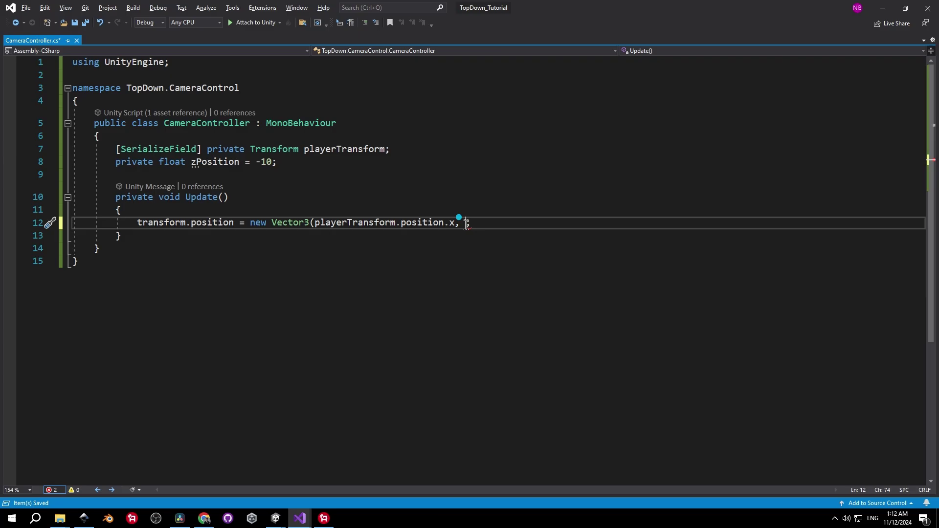
{"action": "key", "text": "ctrl+v"}
{"action": "key", "text": "BackSpace"}
{"action": "type", "text": "y, zPosition"}
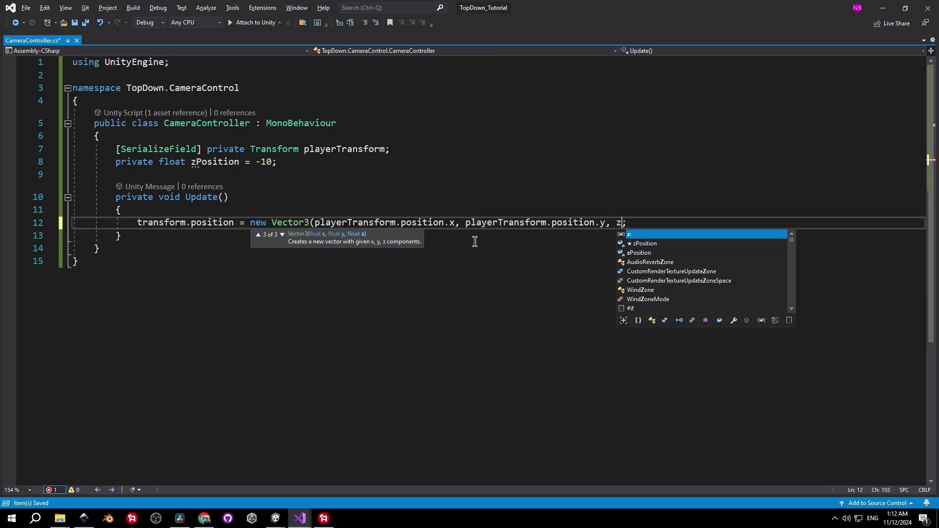
{"action": "type", "text": ")"}
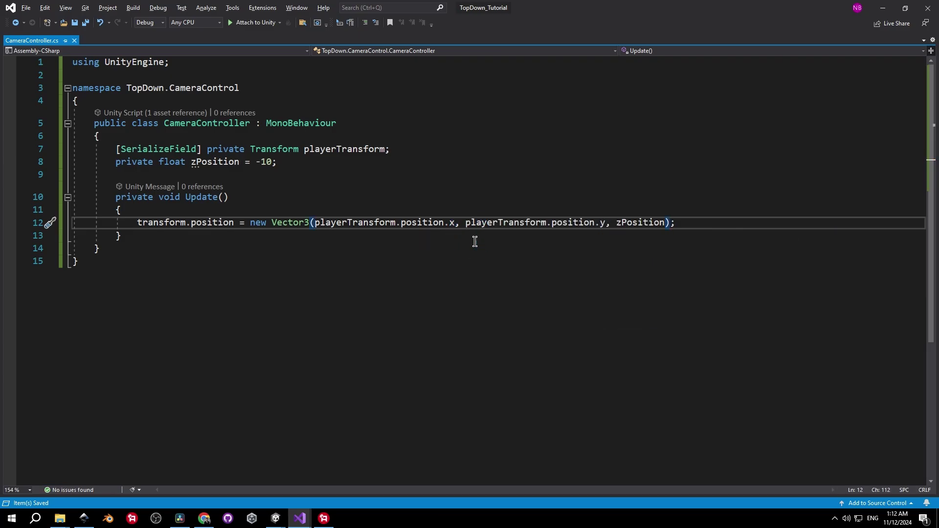
Step: Switch to Unity, play-test the camera follow by walking the player in all directions, and stop the game
{"action": "key", "text": "alt+Tab"}
{"action": "left_click", "coordinate": [453, 28]}
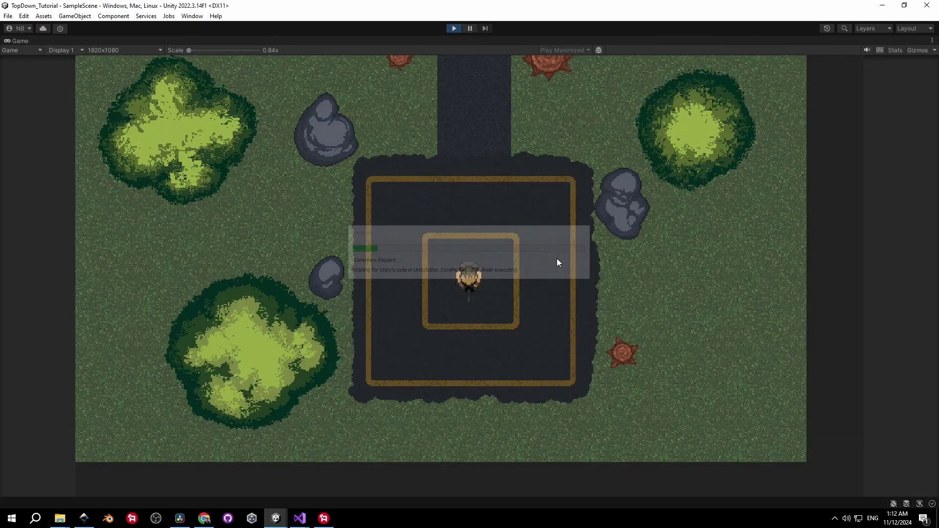
{"action": "key", "text": "w"}
{"action": "key", "text": "a"}
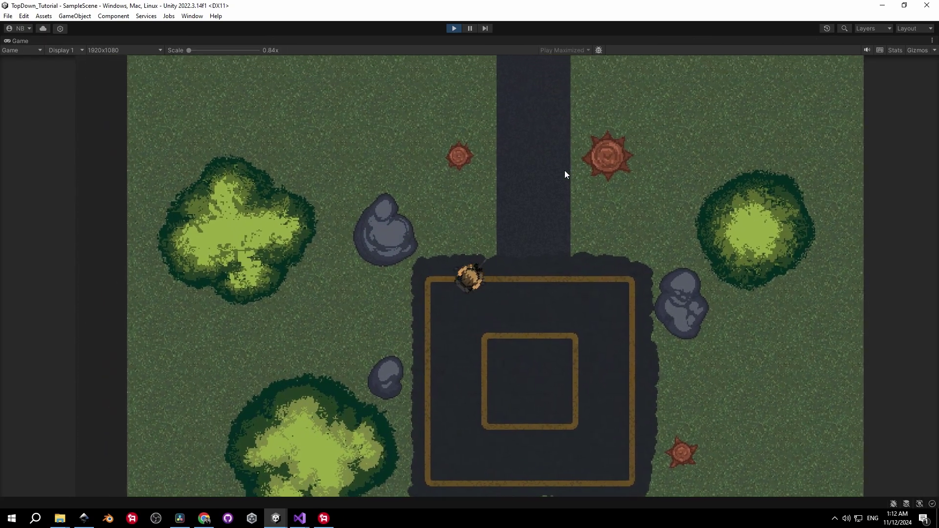
{"action": "key", "text": "s"}
{"action": "key", "text": "d"}
{"action": "key", "text": "s"}
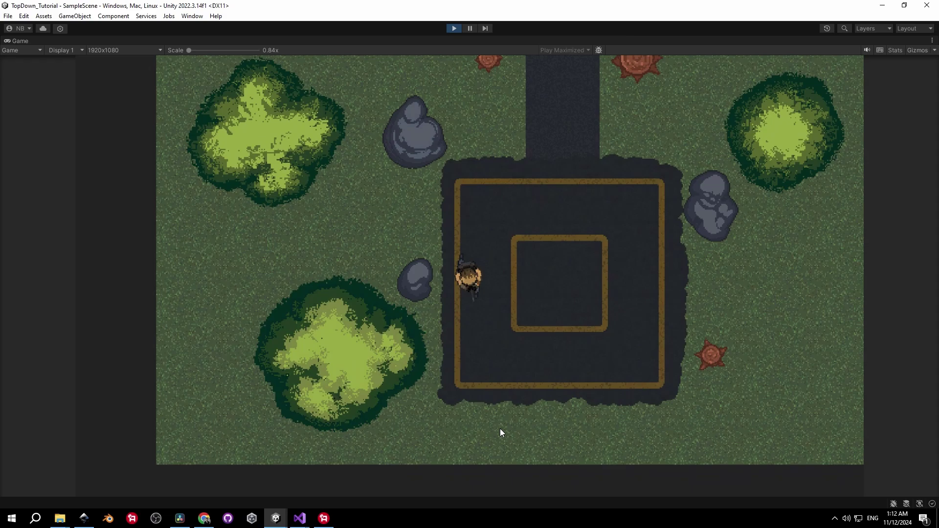
{"action": "key", "text": "d"}
{"action": "key", "text": "d"}
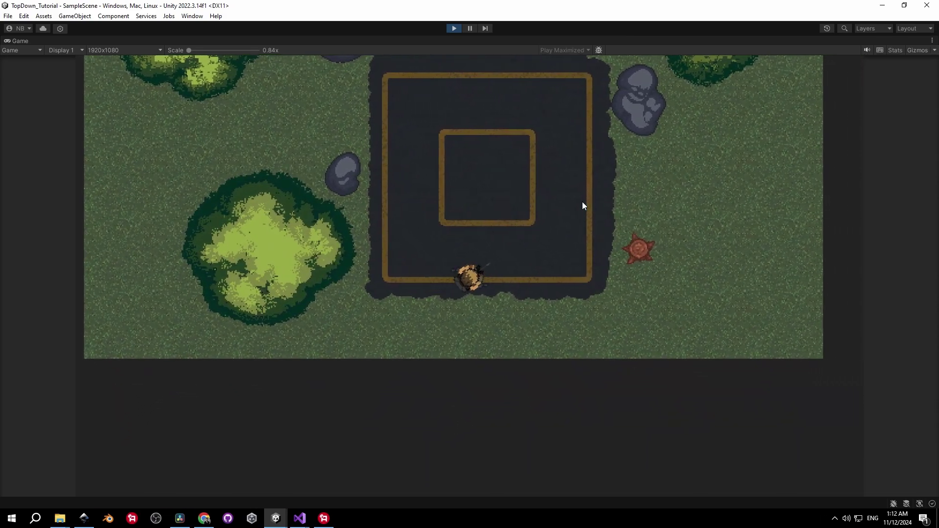
{"action": "key", "text": "w"}
{"action": "key", "text": "w"}
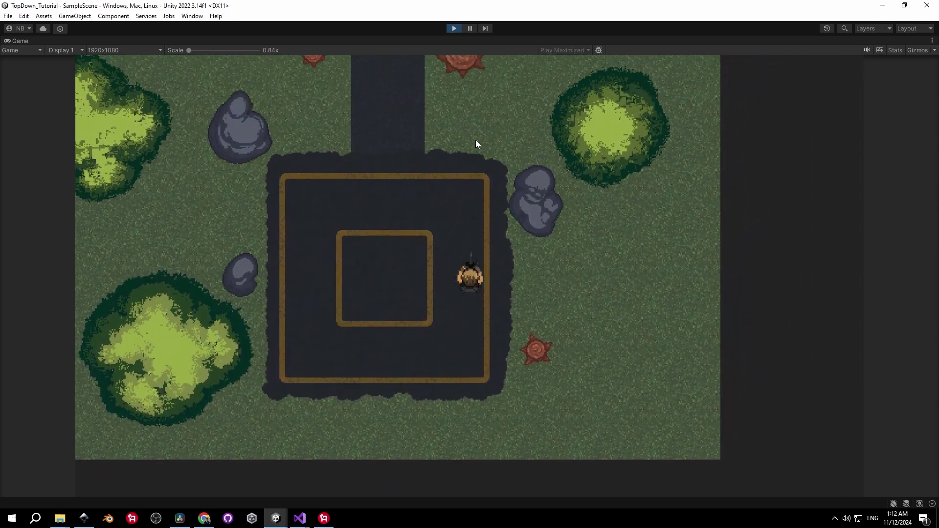
{"action": "key", "text": "a"}
{"action": "key", "text": "w"}
{"action": "key", "text": "a"}
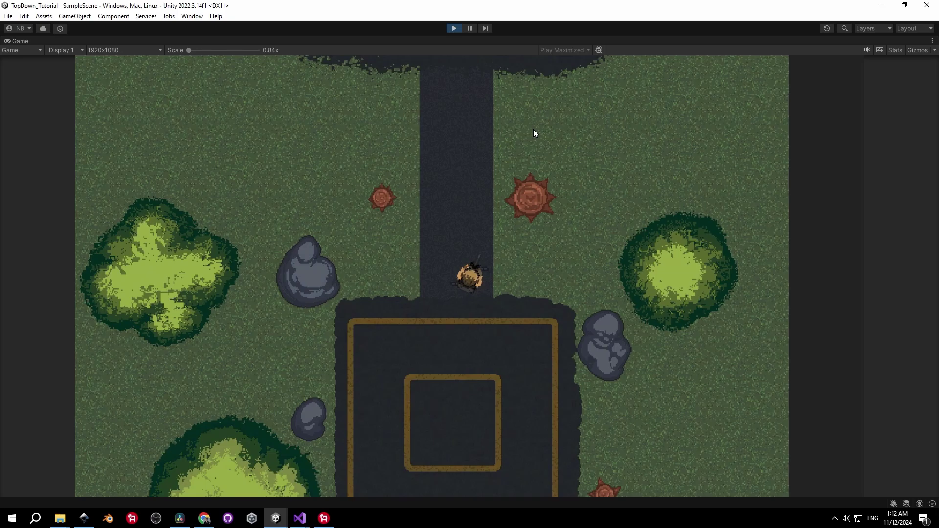
{"action": "left_click", "coordinate": [459, 28]}
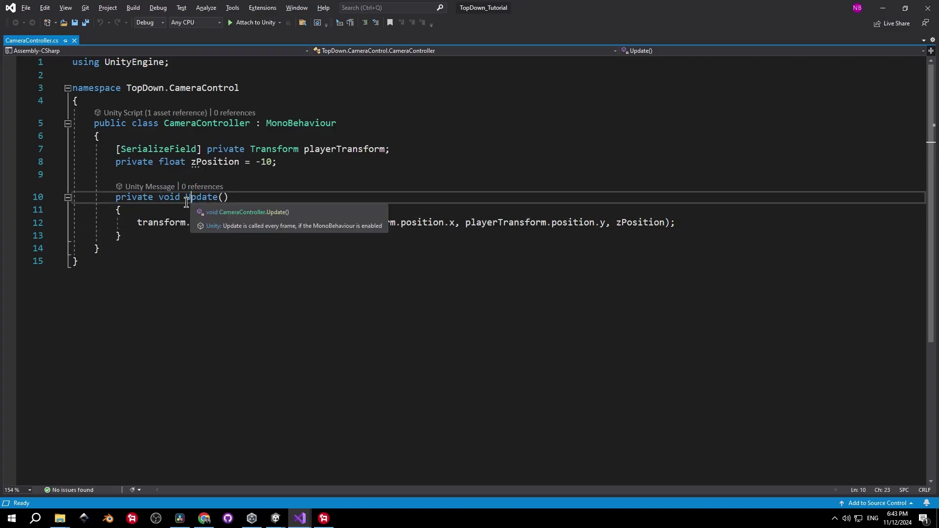
Step: In Visual Studio, add the comment //Calculate mouse position in world coordinates at the start of Update
{"action": "left_click", "coordinate": [165, 211]}
{"action": "key", "text": "Return"}
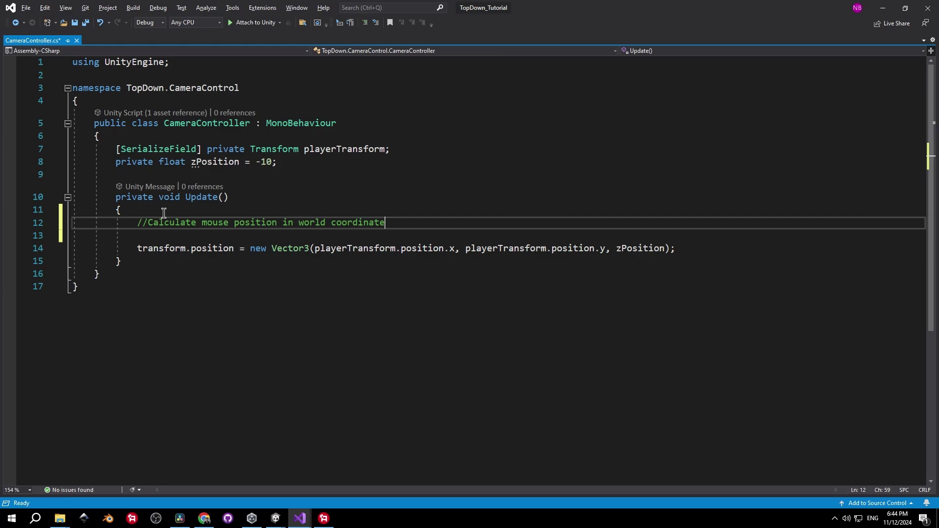
{"action": "type", "text": "s"}
{"action": "key", "text": "Return"}
Step: Declare Vector3 mousePosition = Camera.main.ScreenToWorldPoint(Input.mousePosition) below the comment and save the script
{"action": "type", "text": "Vector3"}
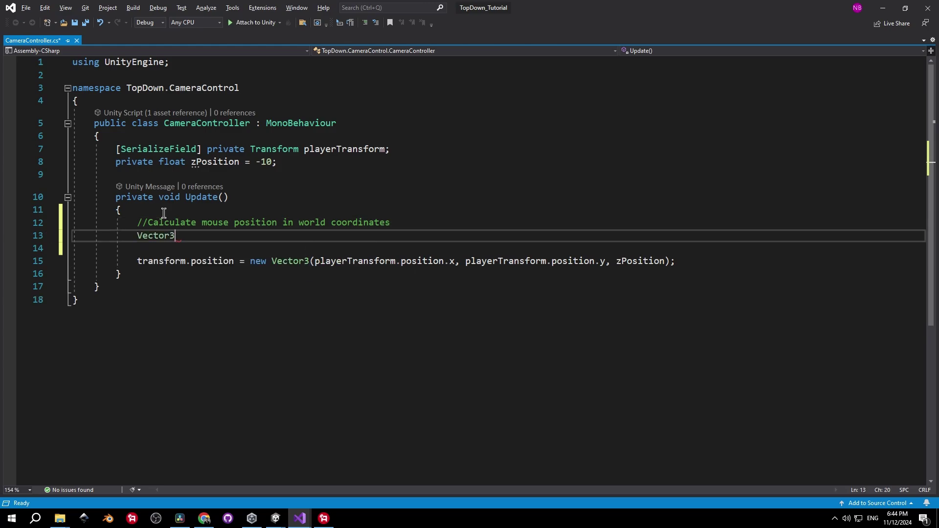
{"action": "type", "text": " mousePosition = "}
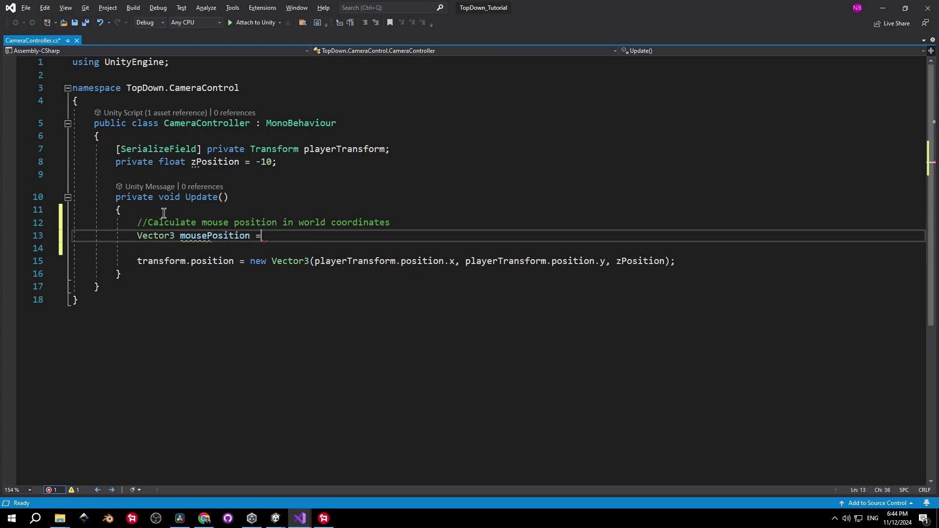
{"action": "type", "text": "Camera.mai"}
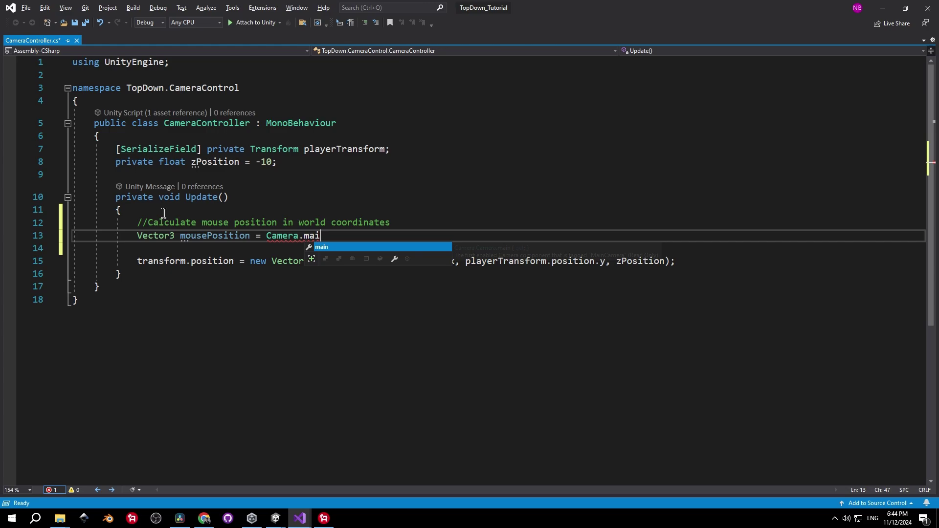
{"action": "type", "text": "n.screen"}
{"action": "key", "text": "Down"}
{"action": "key", "text": "Down"}
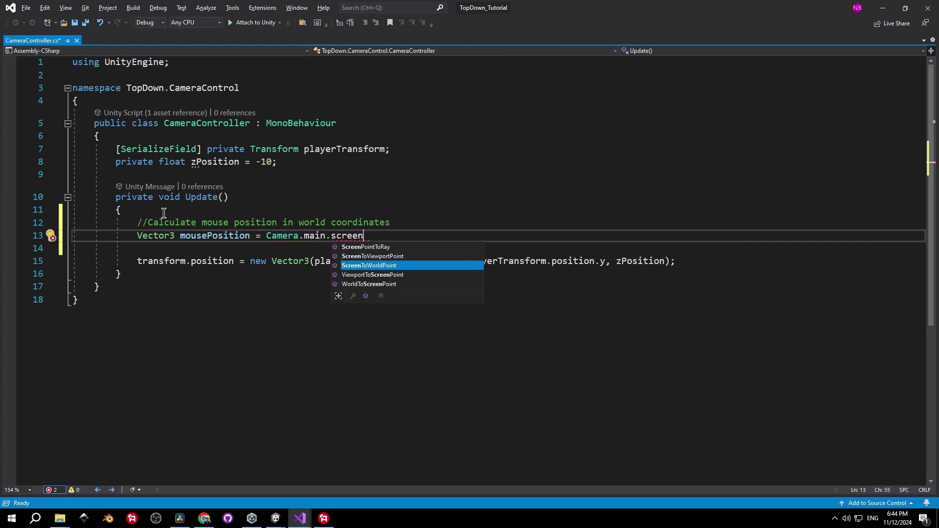
{"action": "key", "text": "Tab"}
{"action": "type", "text": "(in"}
{"action": "type", "text": "put.mo"}
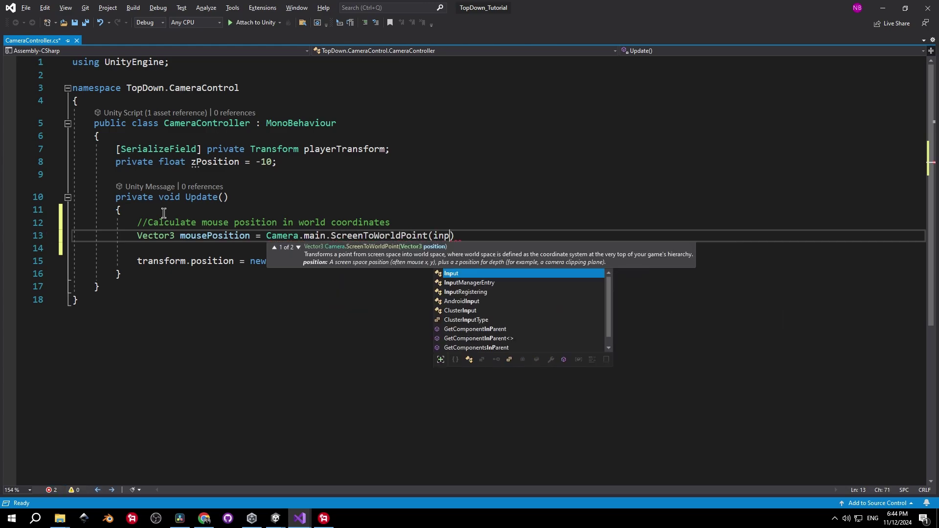
{"action": "key", "text": "Tab"}
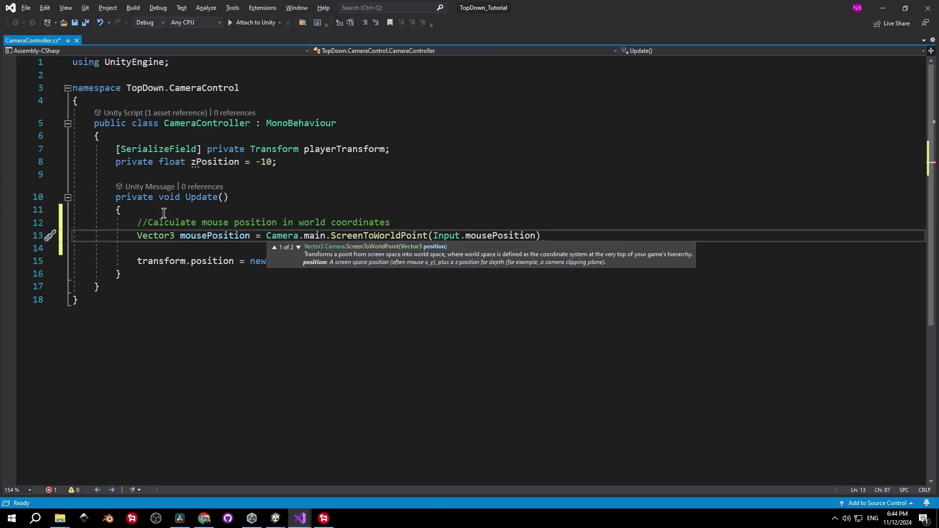
{"action": "type", "text": ");"}
{"action": "key", "text": "ctrl+s"}
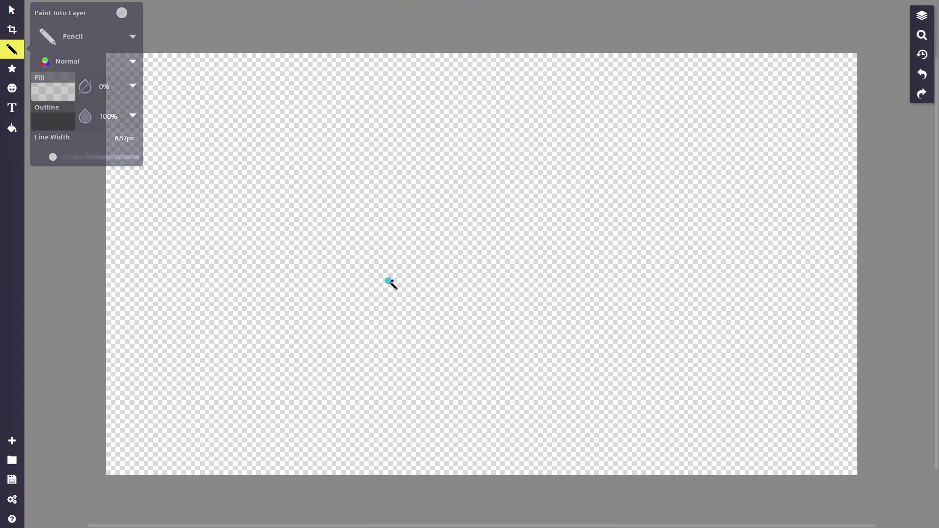
Step: In the drawing app, sketch a player figure and a mouse cursor, and put a small "Player (0,0)" label beneath the player
{"action": "mouse_move", "coordinate": [390, 279]}
{"action": "left_mouse_down"}
{"action": "mouse_move", "coordinate": [410, 327]}
{"action": "mouse_move", "coordinate": [399, 279]}
{"action": "left_mouse_up"}
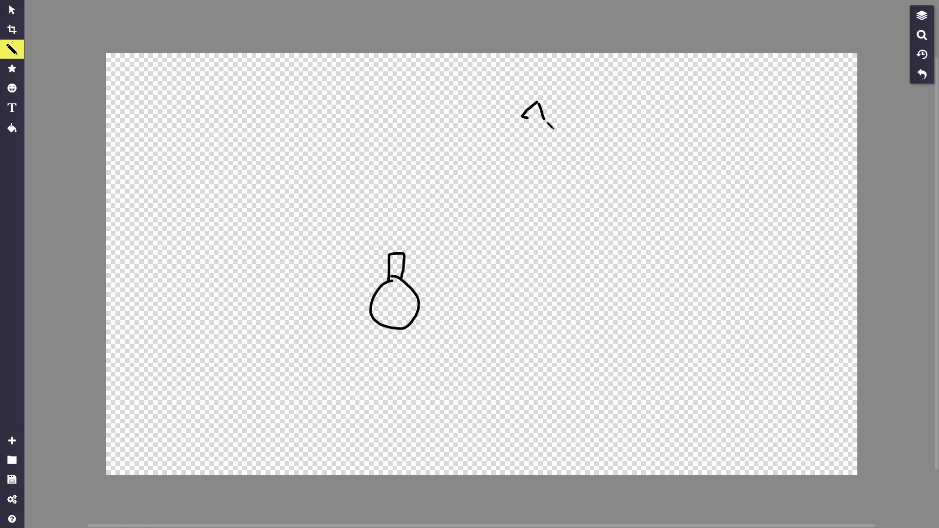
{"action": "left_click", "coordinate": [12, 107]}
{"action": "left_click", "coordinate": [362, 354]}
{"action": "type", "text": "Player (0,0)"}
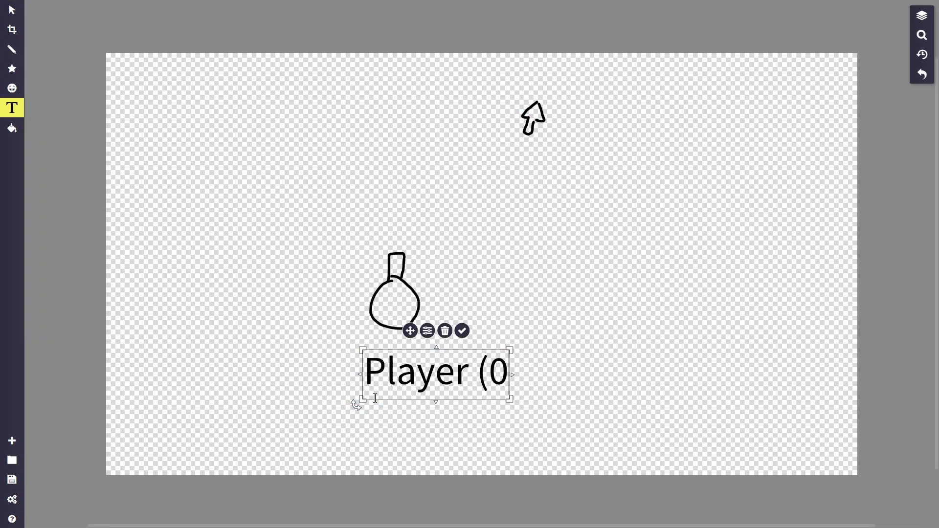
{"action": "left_click", "coordinate": [554, 326]}
{"action": "left_click", "coordinate": [492, 374]}
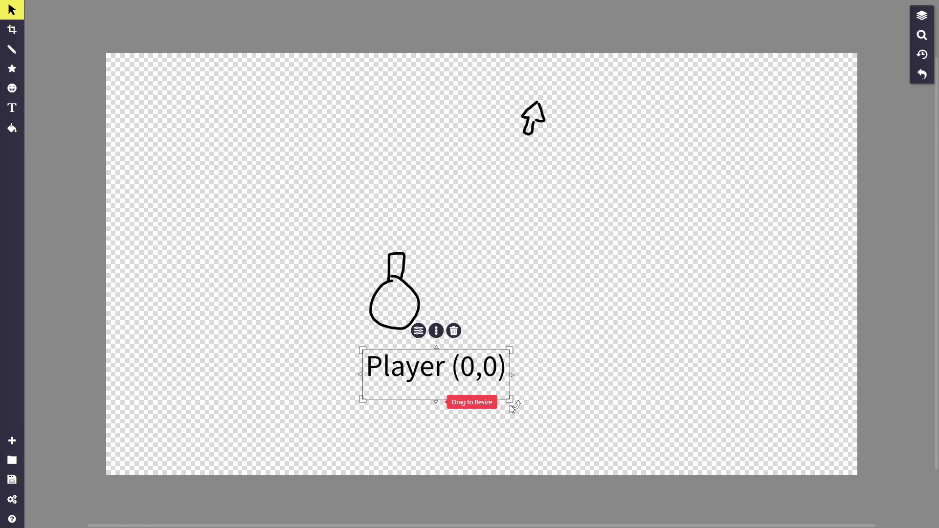
{"action": "left_click_drag", "start_coordinate": [511, 402], "coordinate": [444, 368]}
{"action": "left_click_drag", "start_coordinate": [386, 362], "coordinate": [380, 349]}
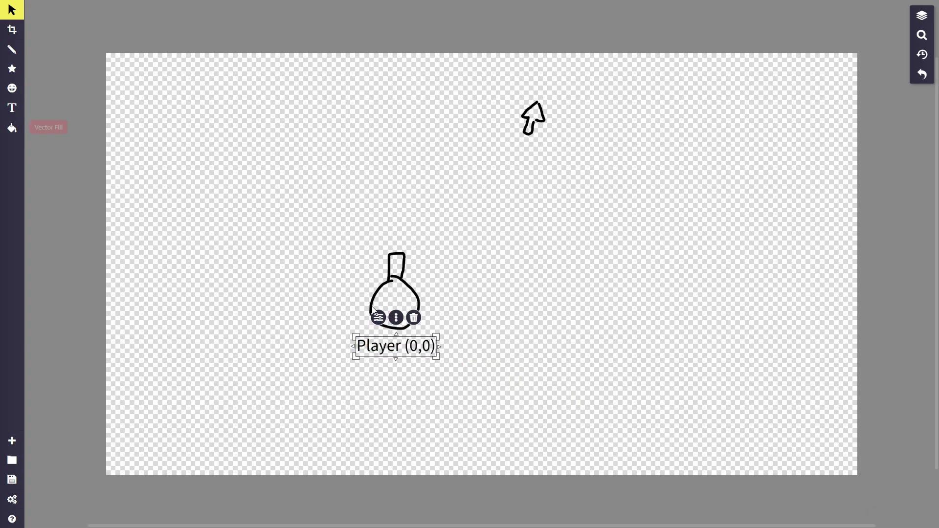
Step: Duplicate the player label, place the copy beside the sketched cursor, and change its text to "Mouse (2,2)"
{"action": "right_click", "coordinate": [381, 348]}
{"action": "left_click_drag", "start_coordinate": [528, 188], "coordinate": [581, 75]}
{"action": "key", "text": "ctrl+c"}
{"action": "key", "text": "ctrl+v"}
{"action": "double_click", "coordinate": [564, 93]}
{"action": "left_click", "coordinate": [564, 93]}
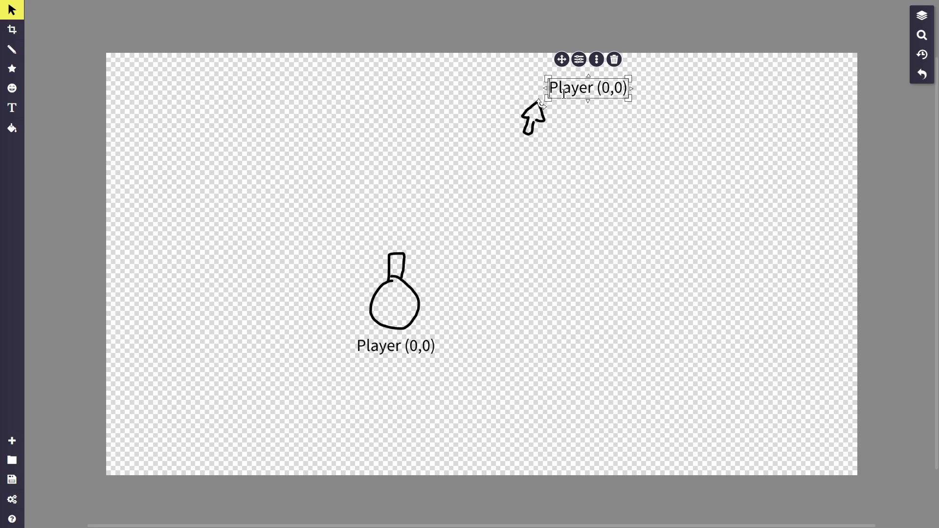
{"action": "type", "text": "Mouse (2,2"}
Step: Draw an arrow from the player figure to the mouse cursor with the Arrow tool, redoing the first attempt
{"action": "left_click", "coordinate": [12, 49]}
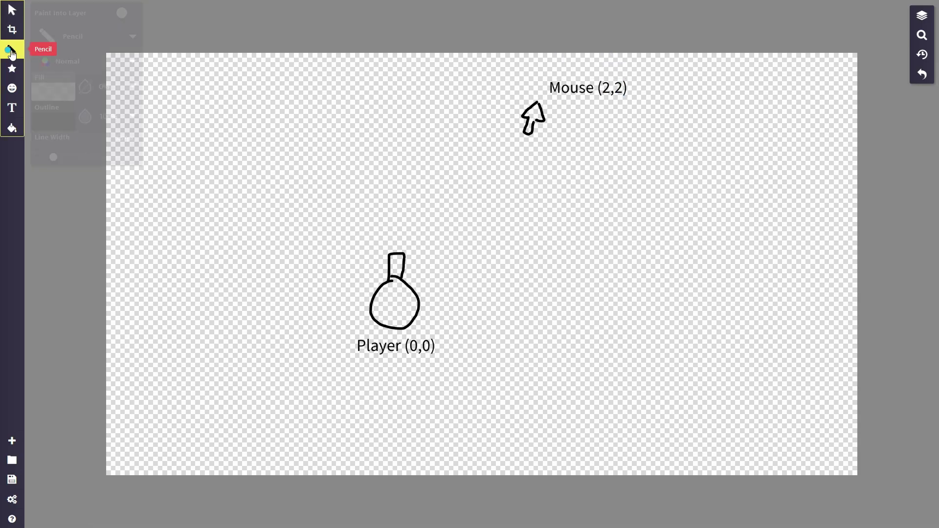
{"action": "left_click", "coordinate": [74, 36]}
{"action": "left_click", "coordinate": [191, 184]}
{"action": "left_click_drag", "start_coordinate": [431, 293], "coordinate": [521, 142]}
{"action": "key", "text": "ctrl+z"}
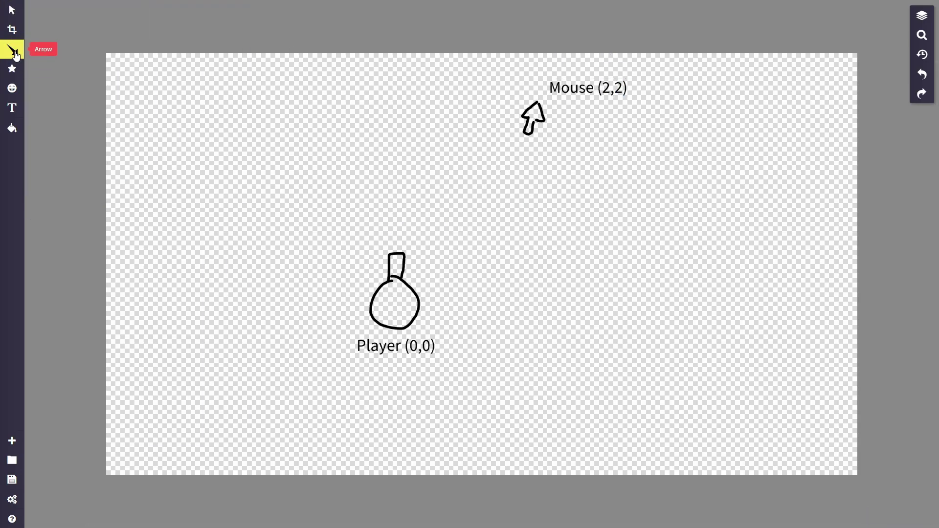
{"action": "left_click", "coordinate": [12, 49]}
{"action": "left_click_drag", "start_coordinate": [422, 288], "coordinate": [522, 148]}
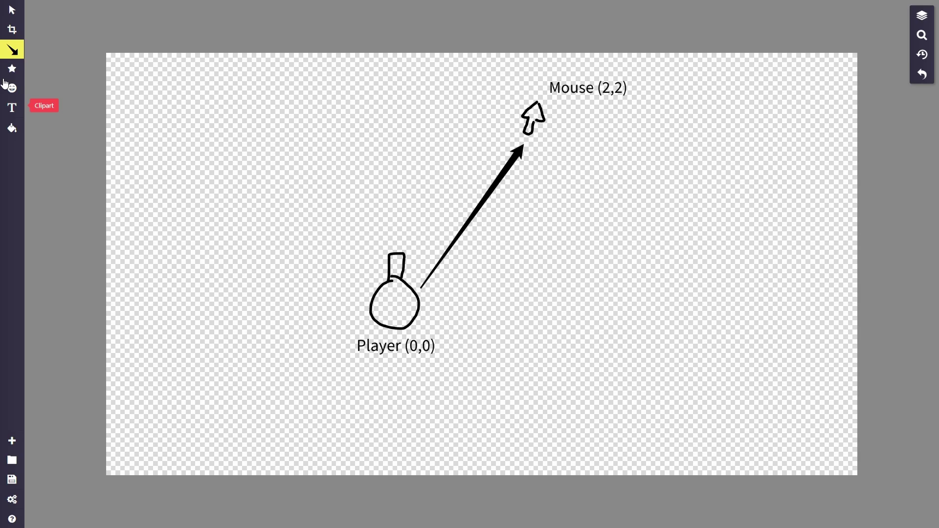
{"action": "left_click", "coordinate": [12, 10]}
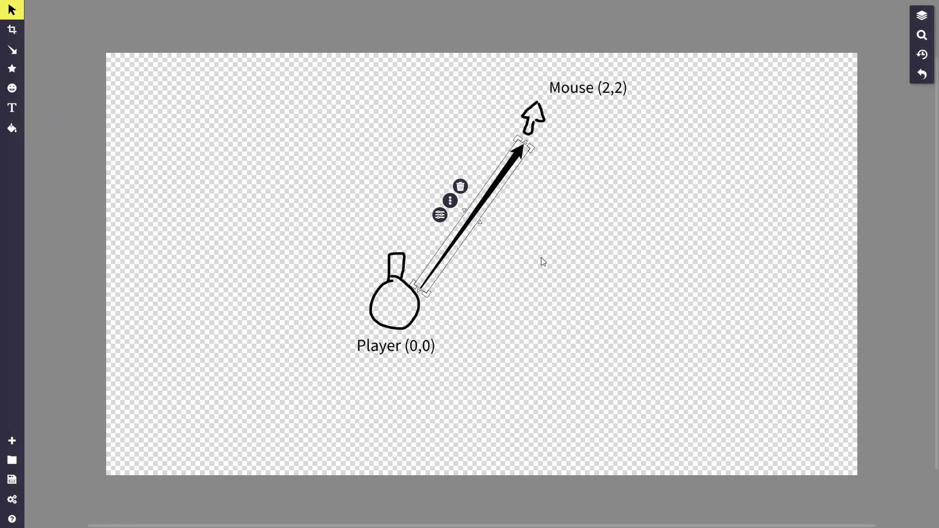
{"action": "left_click", "coordinate": [542, 259]}
Step: Give the Circle shape a red #FF3737 fill and a fully transparent outline, and position it on the arrow
{"action": "left_click", "coordinate": [12, 68]}
{"action": "left_click", "coordinate": [53, 91]}
{"action": "left_click", "coordinate": [202, 73]}
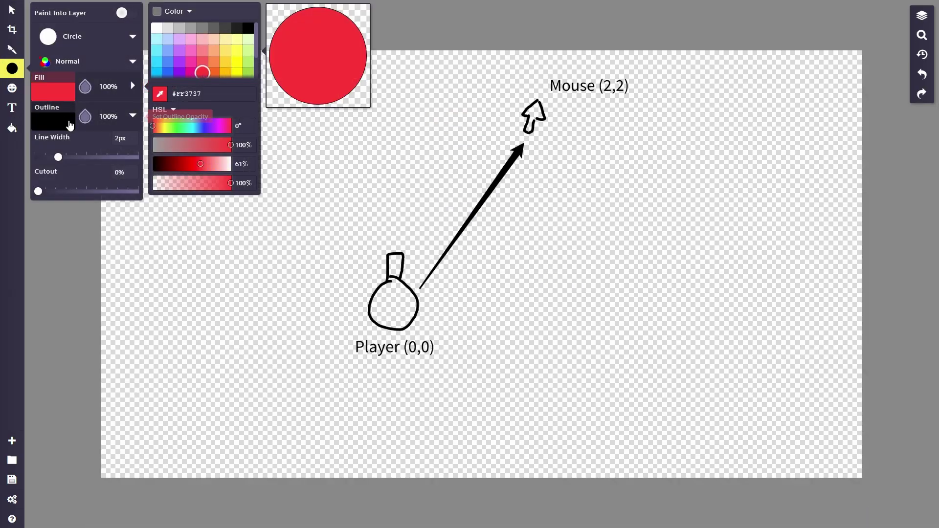
{"action": "left_click", "coordinate": [70, 126]}
{"action": "left_click_drag", "start_coordinate": [231, 183], "coordinate": [153, 183]}
{"action": "left_click", "coordinate": [12, 9]}
{"action": "mouse_move", "coordinate": [442, 179]}
{"action": "left_mouse_down"}
{"action": "mouse_move", "coordinate": [482, 220]}
{"action": "mouse_move", "coordinate": [445, 247]}
{"action": "mouse_move", "coordinate": [462, 224]}
{"action": "mouse_move", "coordinate": [455, 243]}
{"action": "left_mouse_up"}
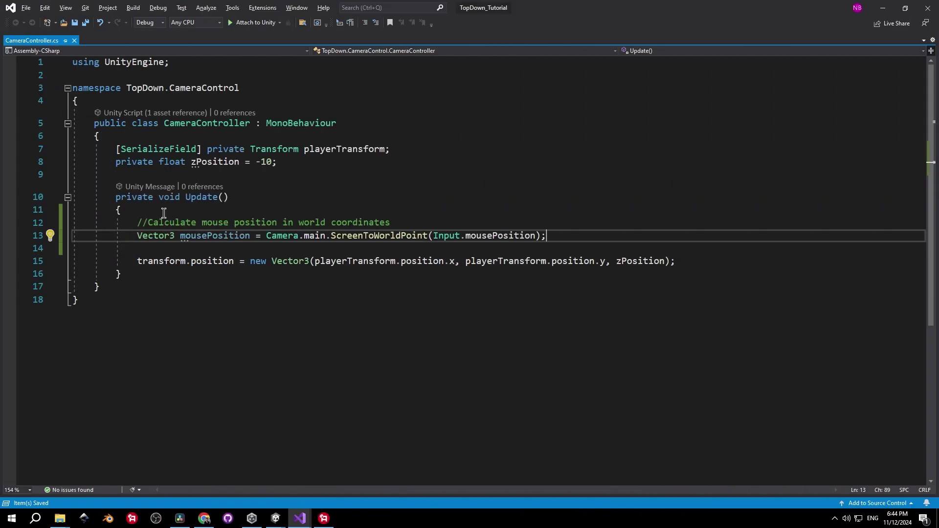
Step: Below the mousePosition line in Update, declare Vector3 cameraDisplacement = mousePosition - playerTransform.position;
{"action": "key", "text": "Return"}
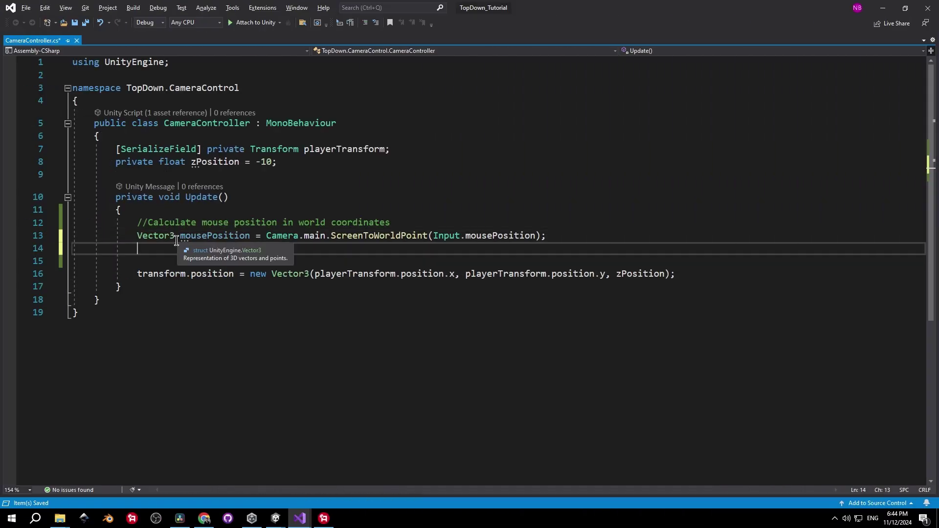
{"action": "type", "text": "Vector3"}
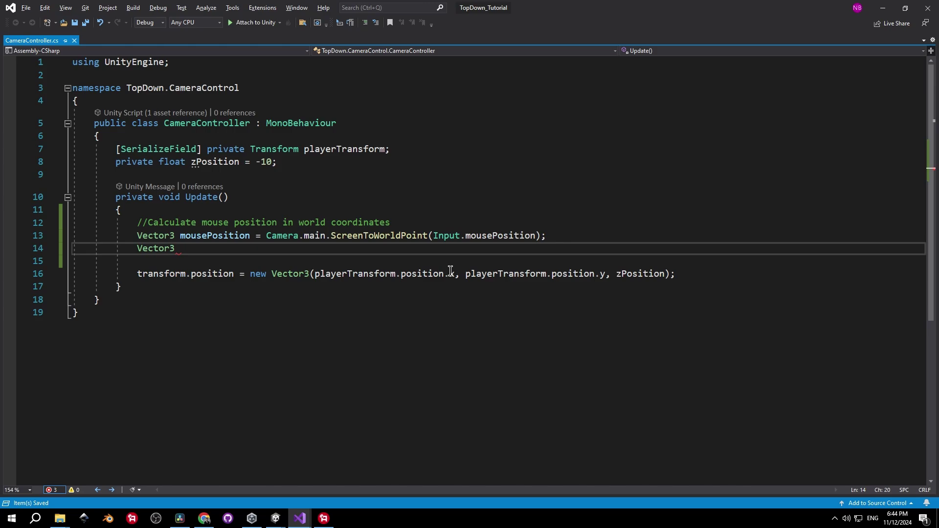
{"action": "type", "text": " cameraDisp"}
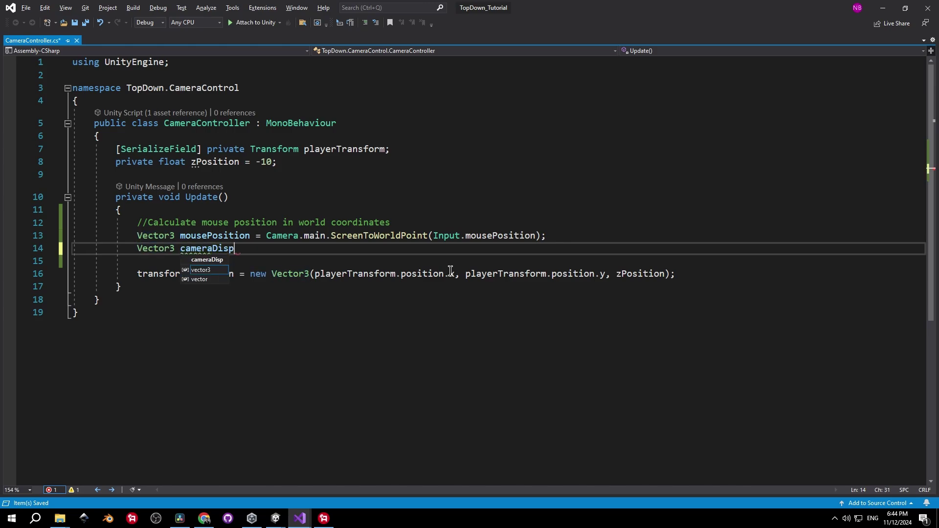
{"action": "type", "text": "lacement = p"}
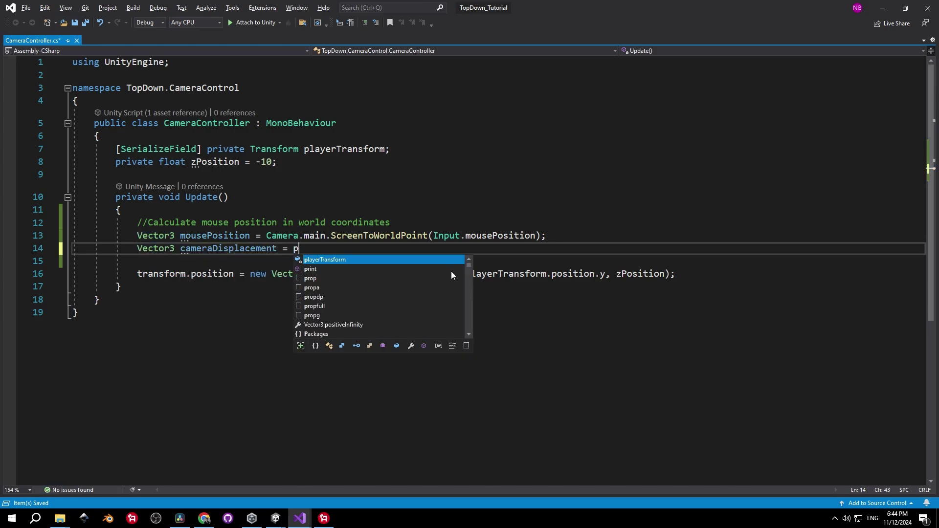
{"action": "type", "text": "layerTransform.position"}
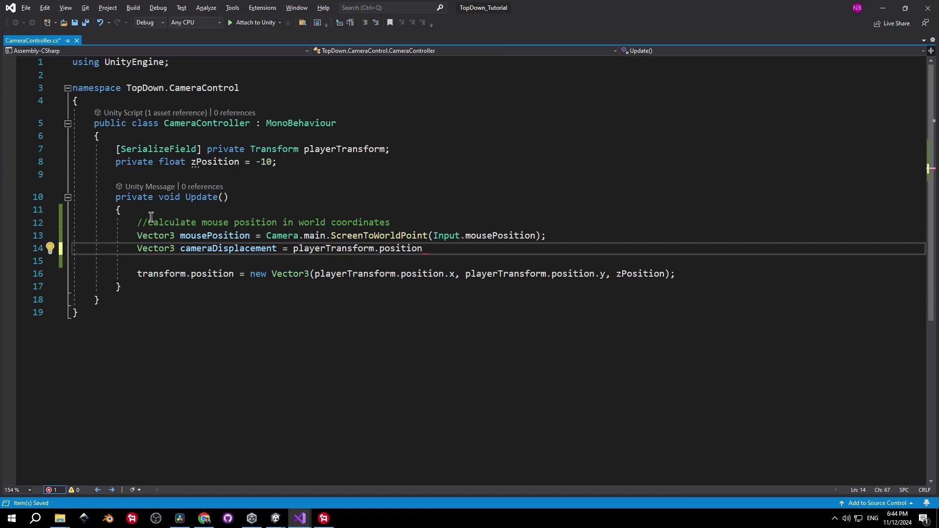
{"action": "left_click", "coordinate": [288, 248]}
{"action": "type", "text": "mousePosition -"}
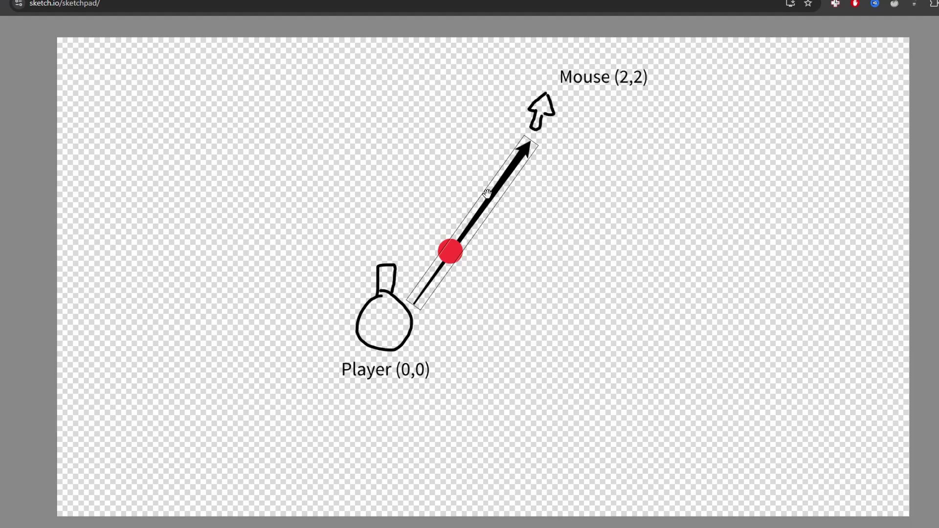
{"action": "left_click_drag", "start_coordinate": [488, 193], "coordinate": [424, 143]}
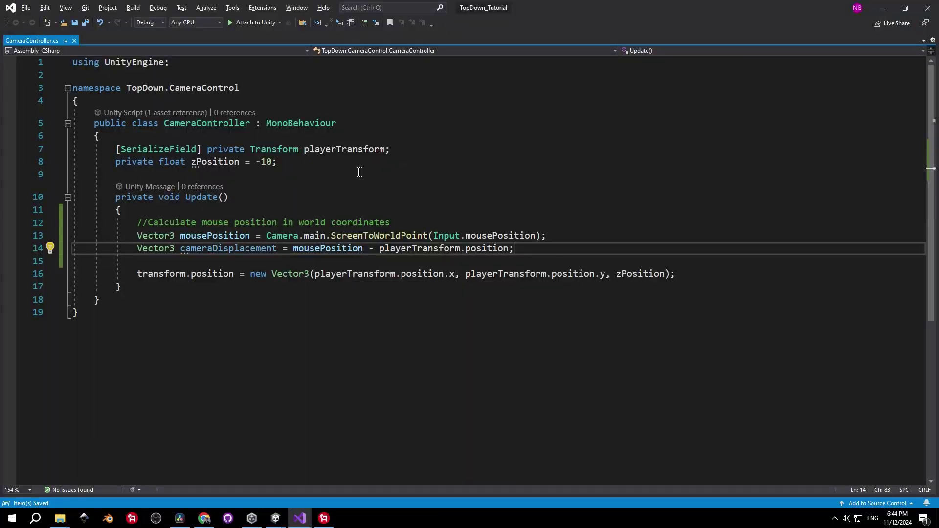
Step: Add the field private float displacement = 0.15f; below the playerTransform field and save the script
{"action": "left_click", "coordinate": [397, 150]}
{"action": "key", "text": "Return"}
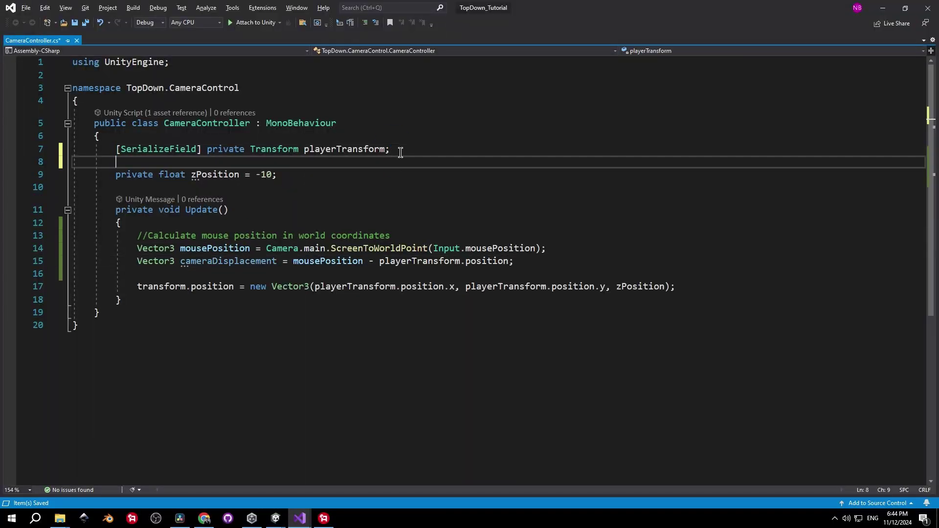
{"action": "type", "text": "private float dis"}
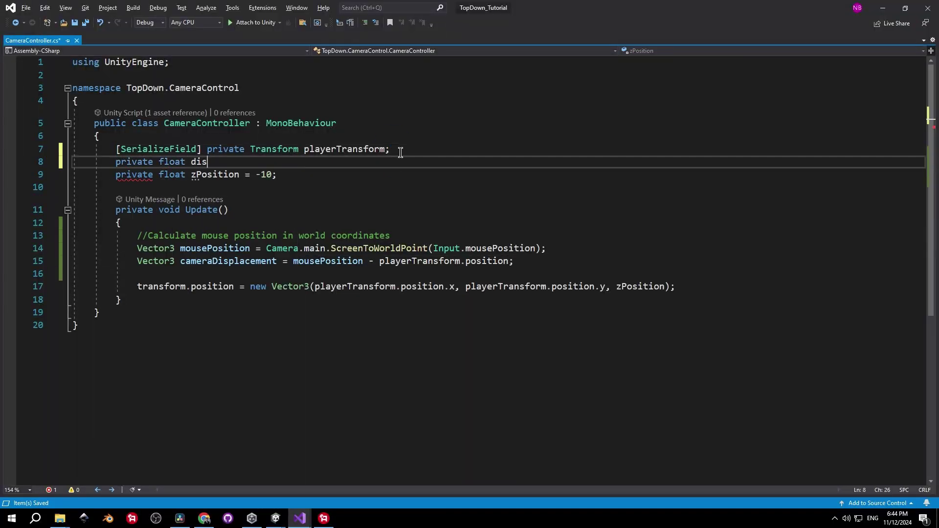
{"action": "type", "text": "pl;a"}
{"action": "key", "text": "BackSpace"}
{"action": "key", "text": "BackSpace"}
{"action": "type", "text": "acement = 0.15f;"}
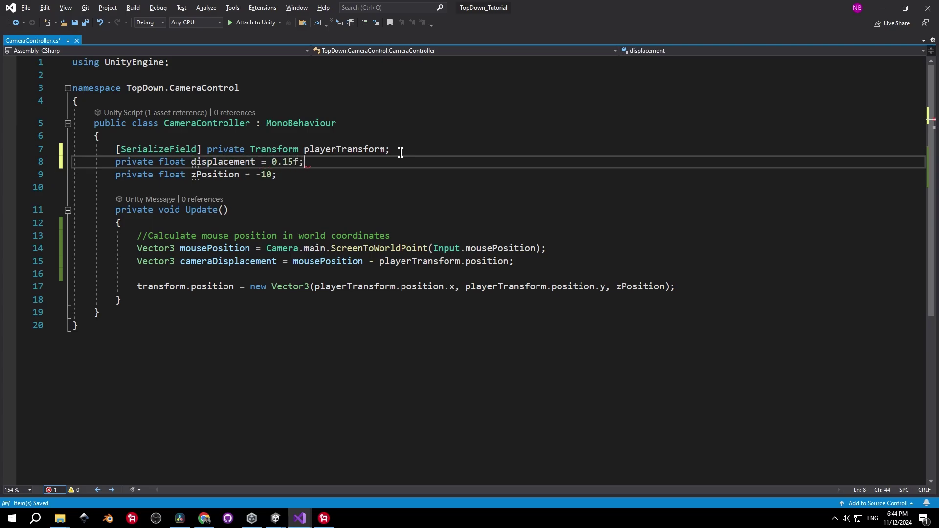
{"action": "key", "text": "ctrl+s"}
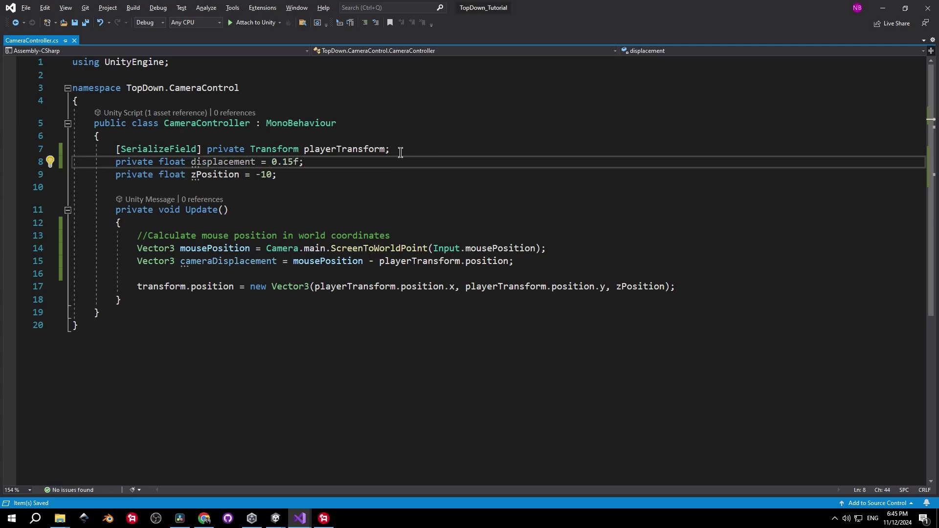
Step: Mark the displacement field with [SerializeField], rename it displacementMultiplier, and save the script
{"action": "left_click_drag", "start_coordinate": [201, 149], "coordinate": [113, 151]}
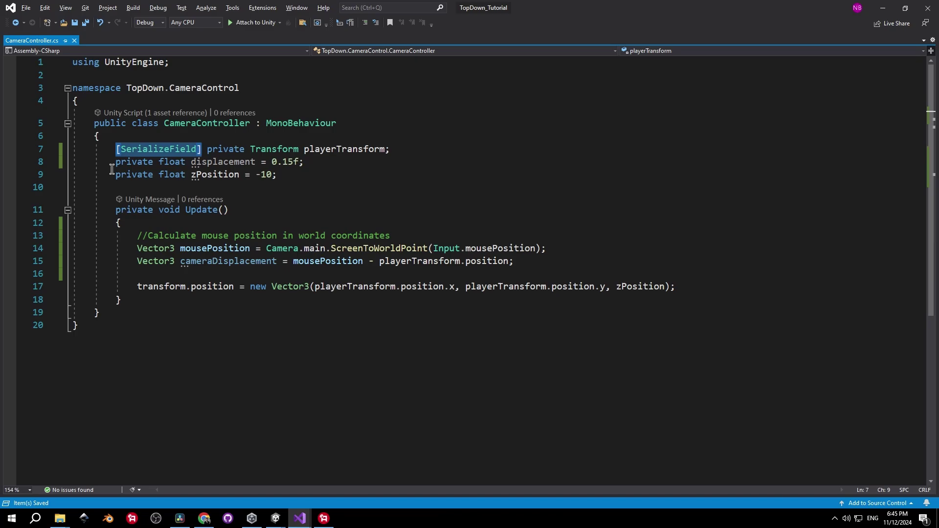
{"action": "key", "text": "ctrl+c"}
{"action": "left_click", "coordinate": [114, 161]}
{"action": "key", "text": "ctrl+v"}
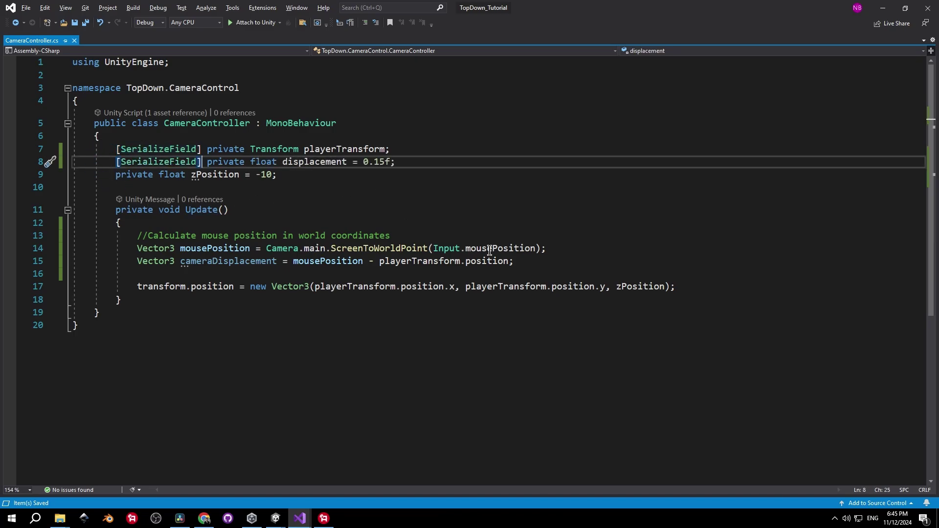
{"action": "left_click", "coordinate": [347, 162]}
{"action": "type", "text": "Mult"}
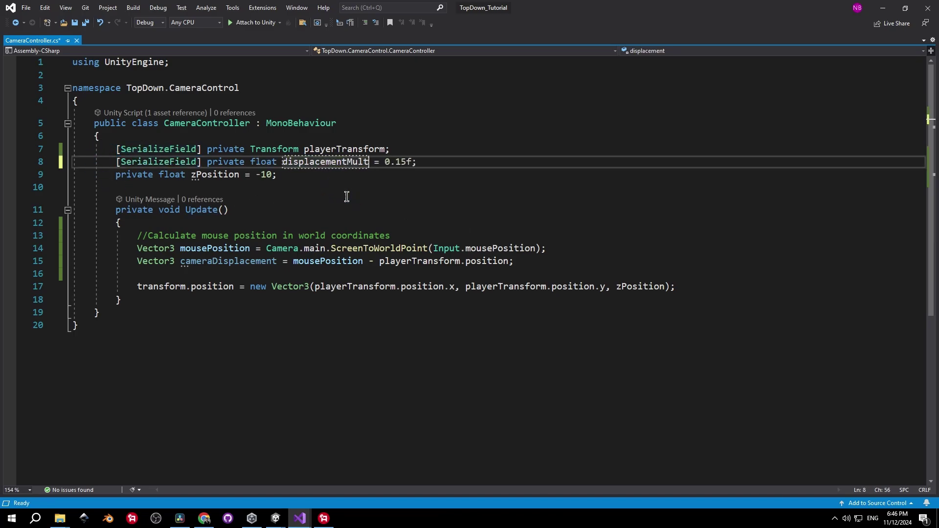
{"action": "type", "text": "iplier"}
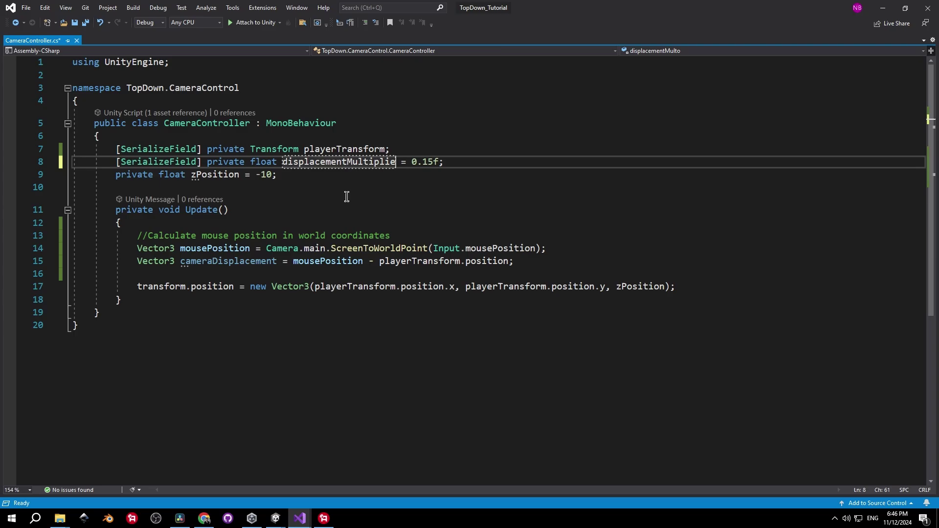
{"action": "key", "text": "ctrl+s"}
Step: Multiply the cameraDisplacement expression by displacementMultiplier, enclosing mousePosition - playerTransform.position in parentheses
{"action": "left_click", "coordinate": [509, 262]}
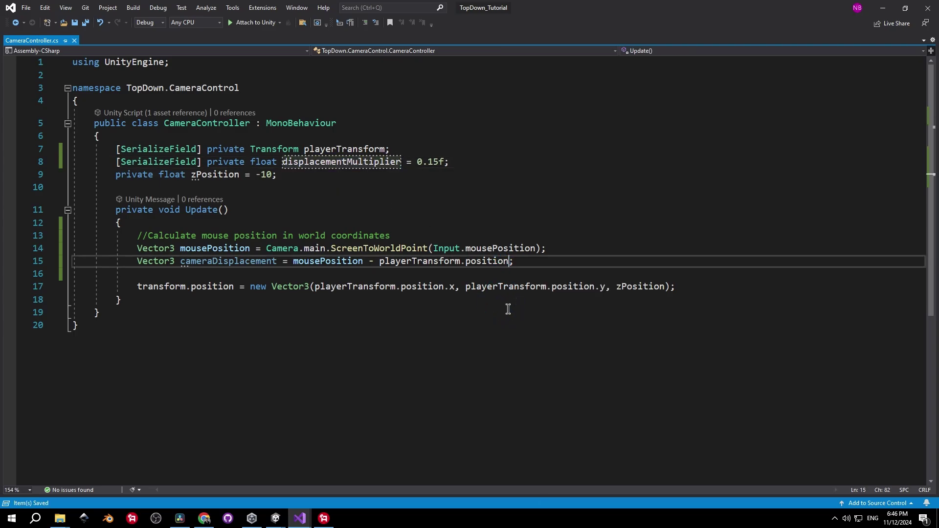
{"action": "type", "text": "*"}
{"action": "double_click", "coordinate": [336, 162]}
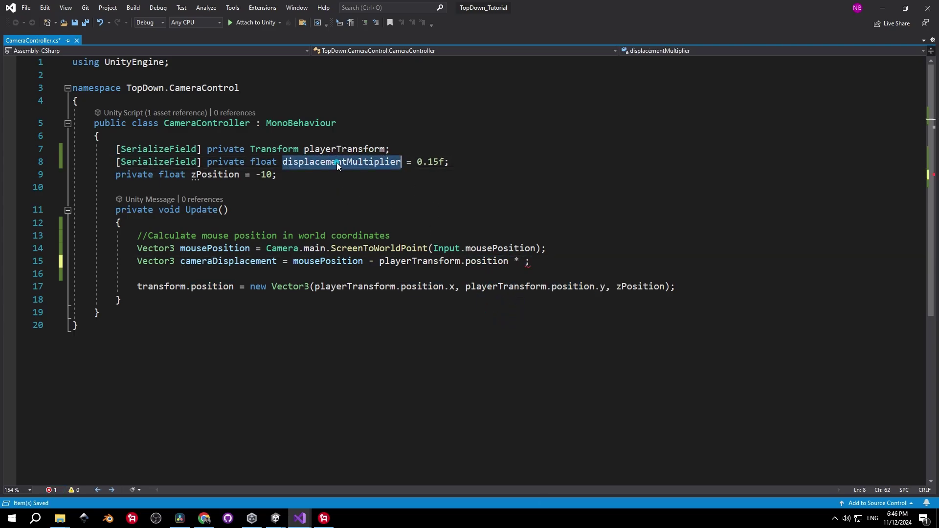
{"action": "key", "text": "ctrl+minus"}
{"action": "key", "text": "ctrl+v"}
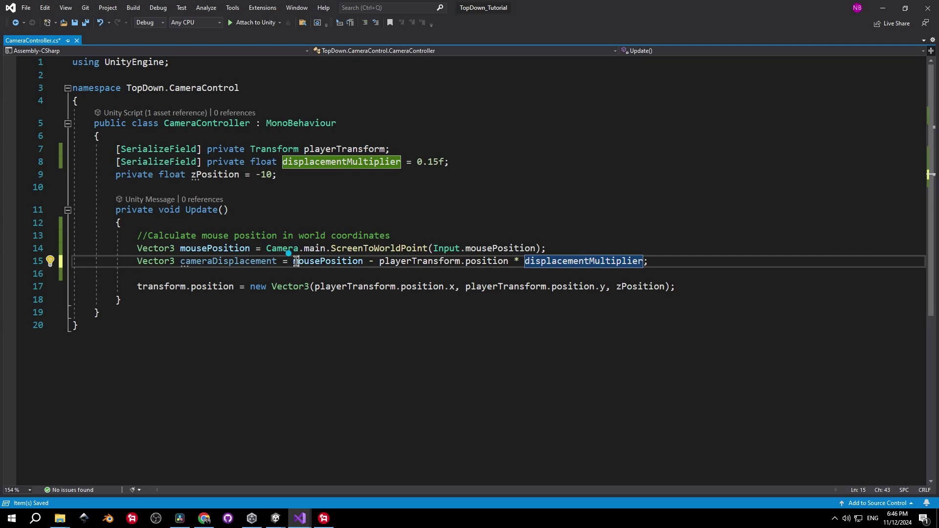
{"action": "double_click", "coordinate": [298, 261]}
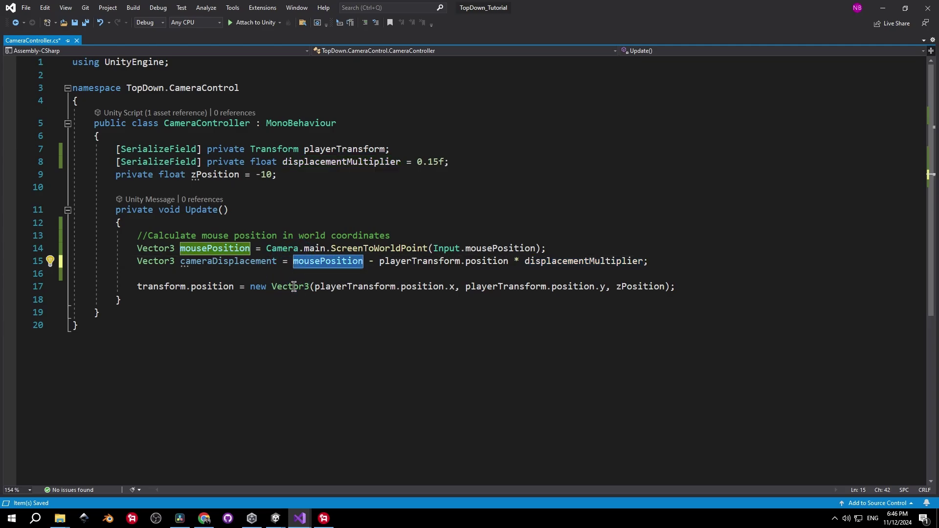
{"action": "type", "text": "("}
{"action": "left_click", "coordinate": [511, 263]}
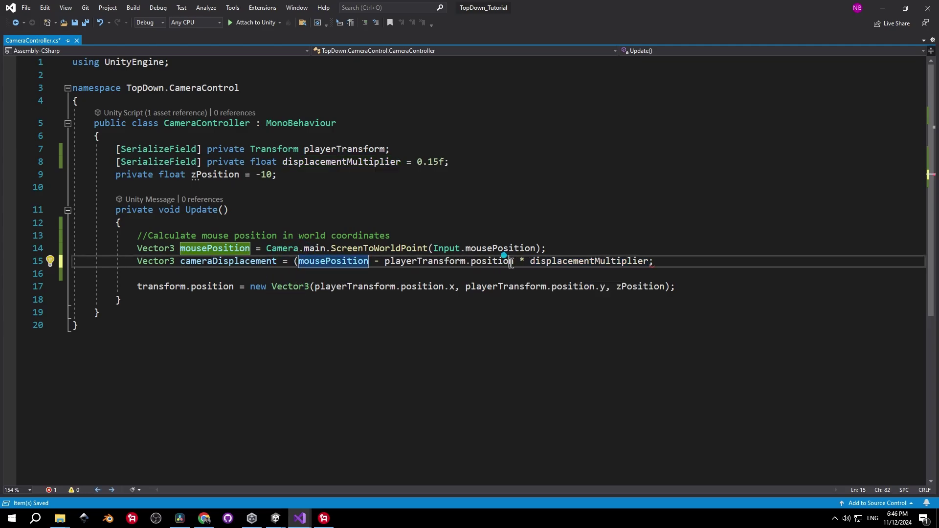
{"action": "key", "text": "Right"}
{"action": "type", "text": ")"}
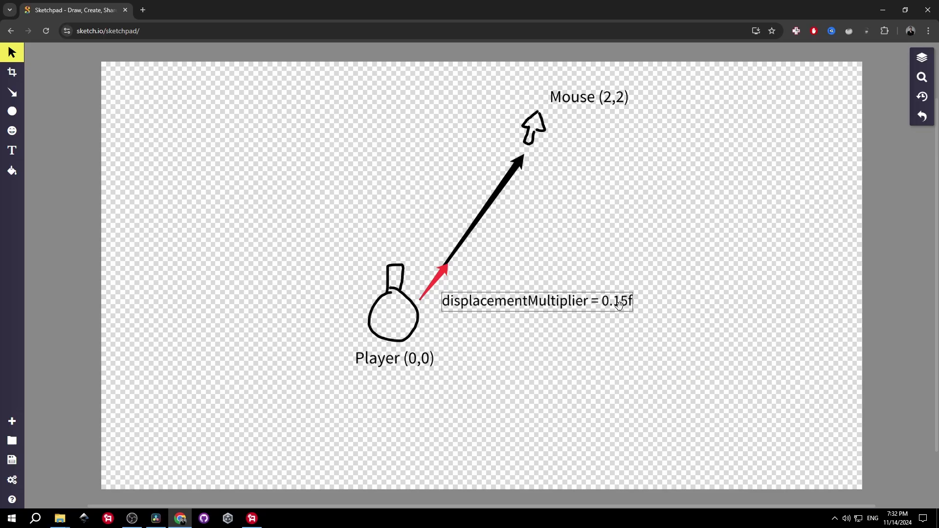
Step: In Sketchpad, change the label to "displacementMultiplier = 0.5f" and lengthen the red arrow to about half of the black arrow
{"action": "left_click", "coordinate": [622, 306]}
{"action": "left_click", "coordinate": [621, 303]}
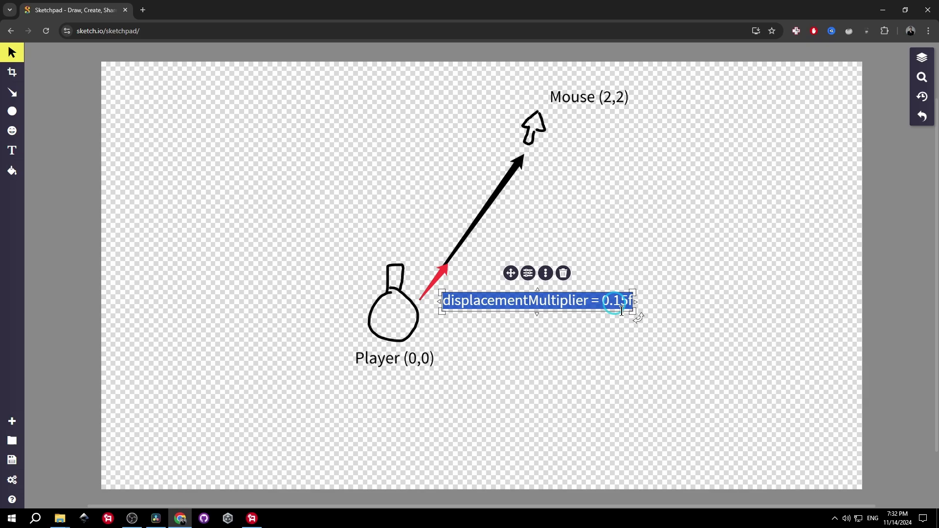
{"action": "left_click", "coordinate": [619, 306]}
{"action": "key", "text": "BackSpace"}
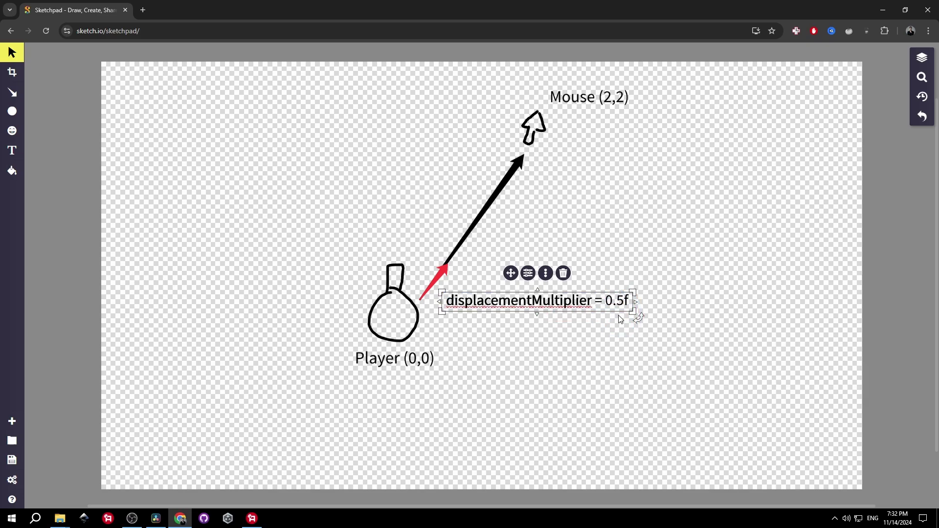
{"action": "left_click", "coordinate": [443, 267]}
{"action": "left_click_drag", "start_coordinate": [445, 265], "coordinate": [483, 210]}
{"action": "left_click", "coordinate": [466, 239]}
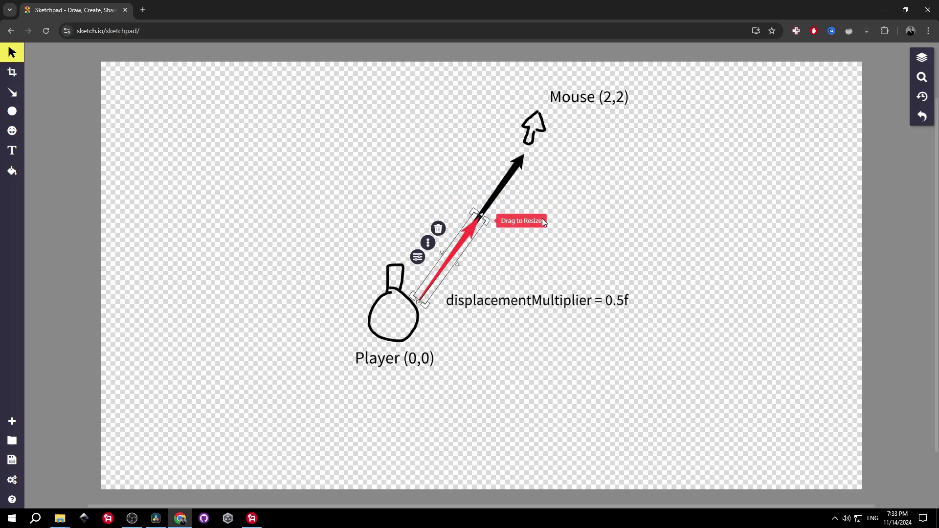
Step: Change the label to "displacementMultiplier = 1f" and stretch the red arrow over the full length of the black arrow
{"action": "double_click", "coordinate": [619, 297]}
{"action": "left_click", "coordinate": [626, 304]}
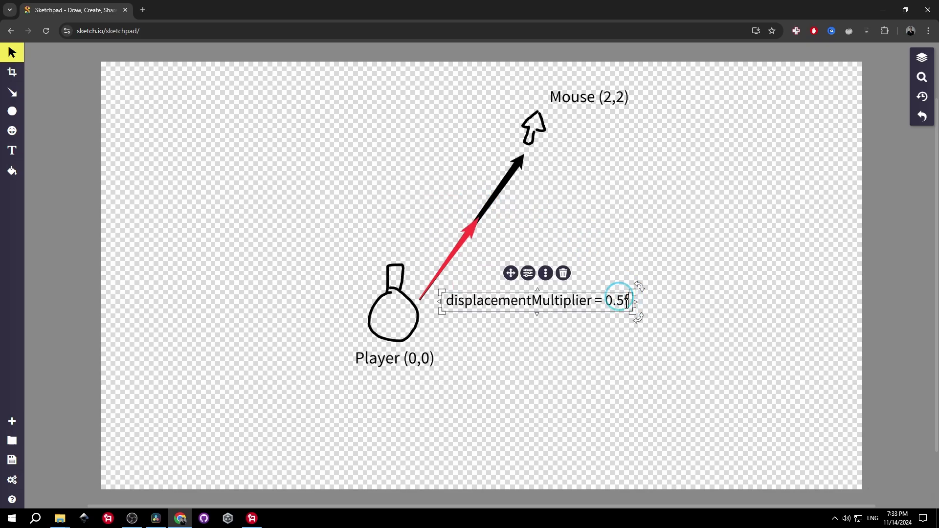
{"action": "key", "text": "shift+Left"}
{"action": "type", "text": "1"}
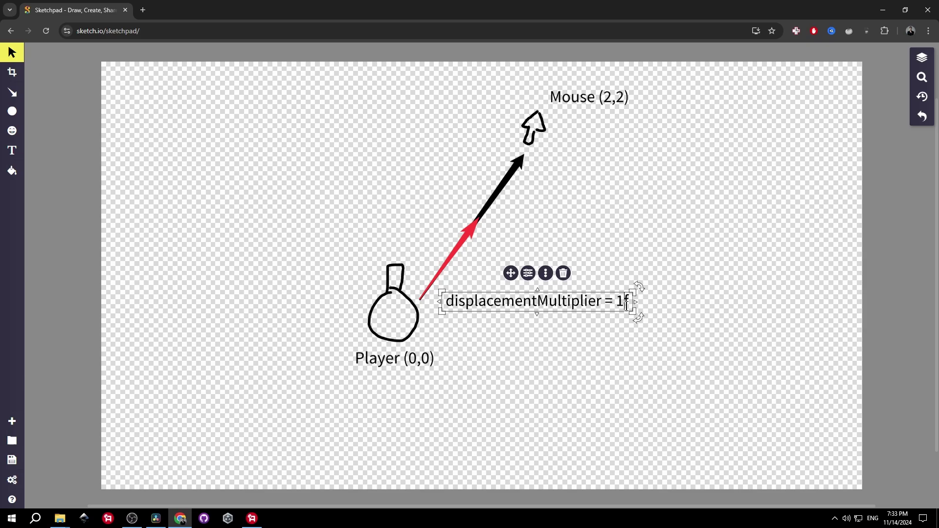
{"action": "left_click", "coordinate": [471, 226]}
{"action": "left_click_drag", "start_coordinate": [472, 214], "coordinate": [528, 154]}
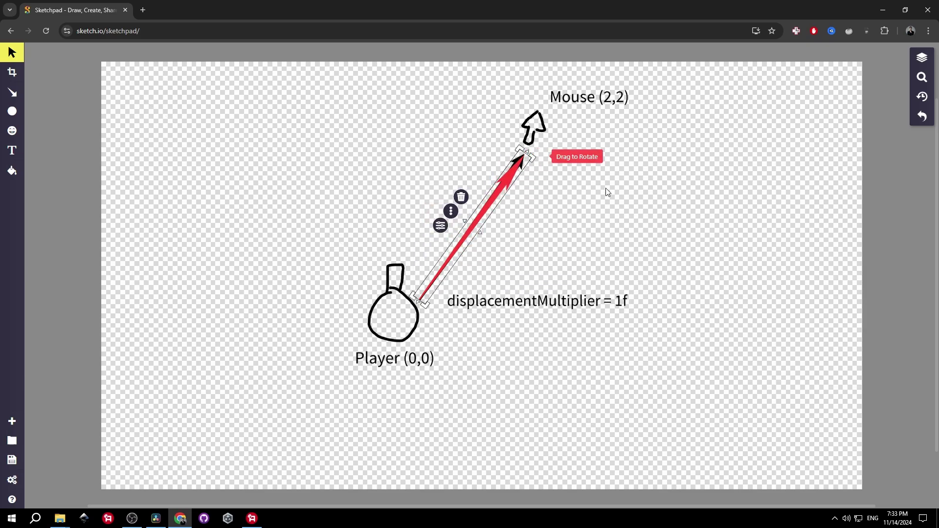
{"action": "left_click", "coordinate": [675, 212]}
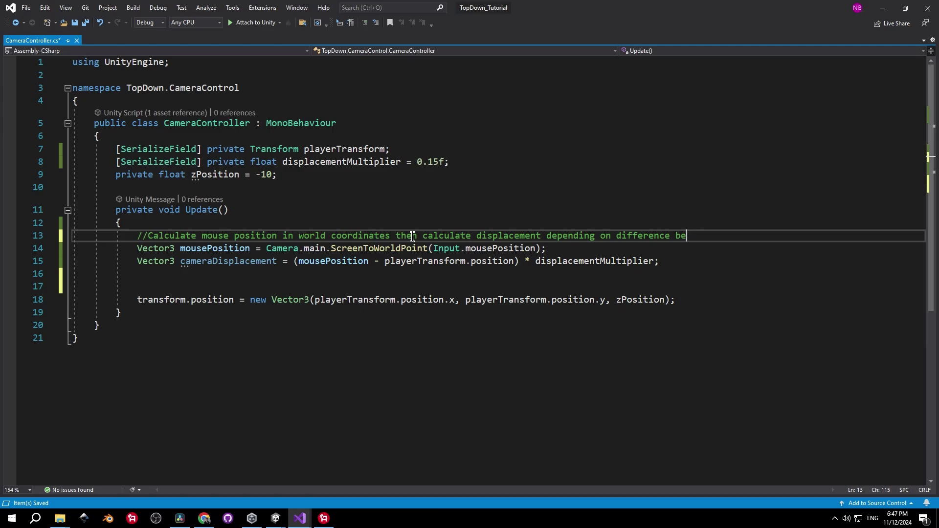
Step: In Visual Studio, finish the first Update comment so it ends with "difference between mouse and player position", and save the script
{"action": "type", "text": "use and player positi"}
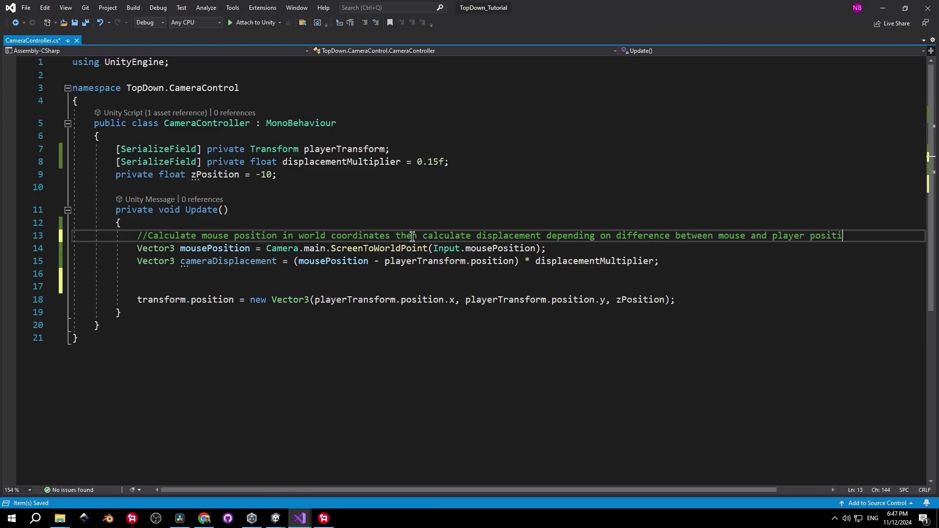
{"action": "type", "text": "on"}
{"action": "key", "text": "ctrl+s"}
Step: Add the comment "Determine final camera position and assign it" and declare Vector3 finalCameraPosition as playerTransform.position + cameraDisplacement above the transform.position assignment
{"action": "left_click", "coordinate": [155, 288]}
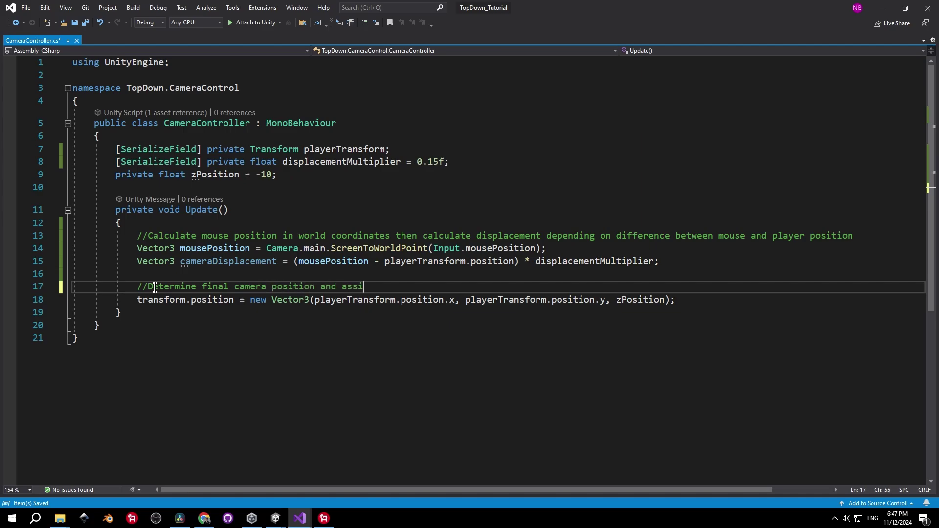
{"action": "key", "text": "Return"}
{"action": "type", "text": "Vector3"}
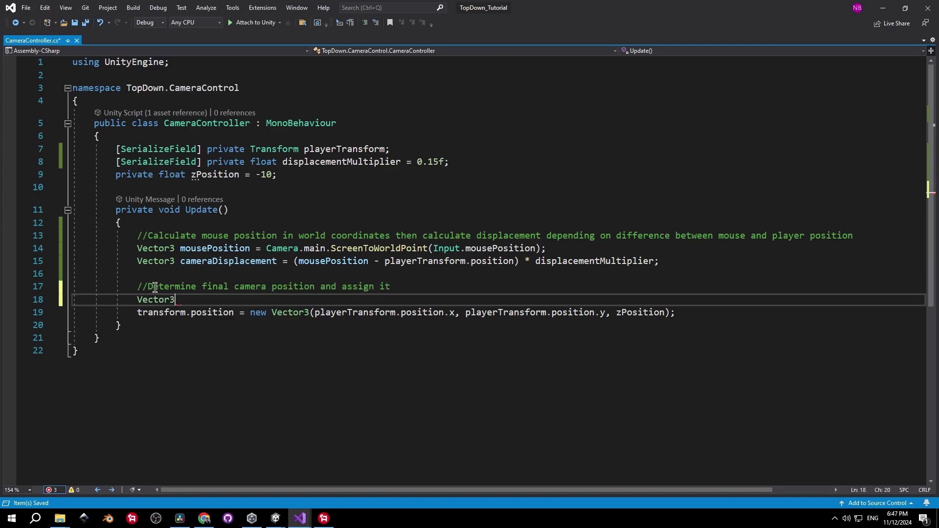
{"action": "type", "text": " finalCamera"}
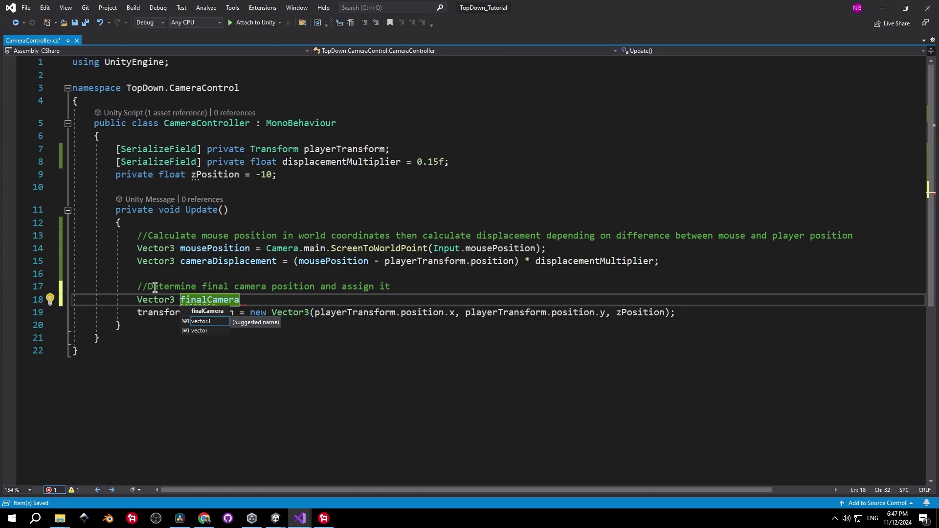
{"action": "type", "text": "Position "}
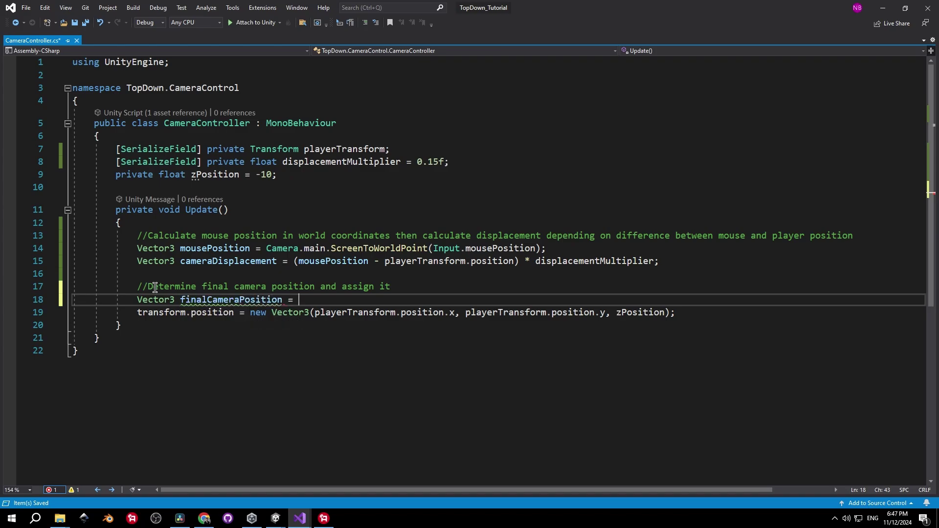
{"action": "type", "text": "= pla"}
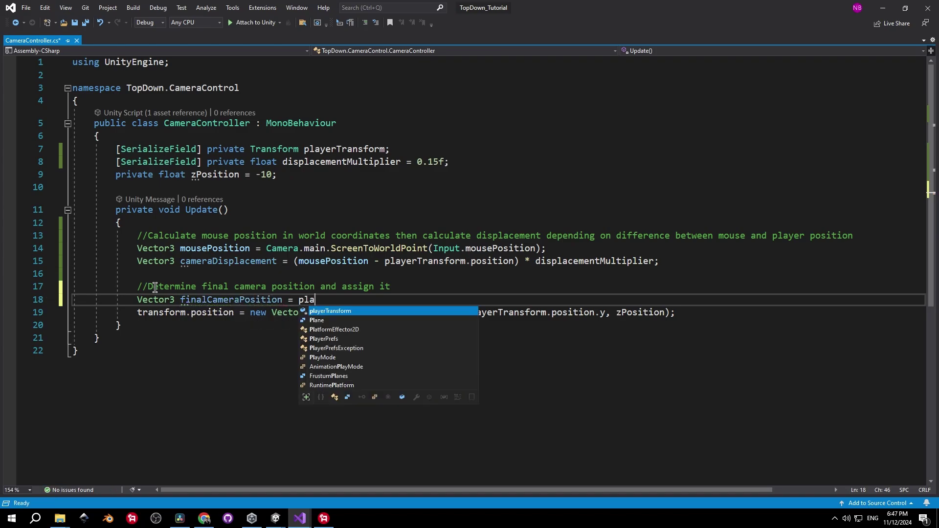
{"action": "type", "text": "yerTransform.position + "}
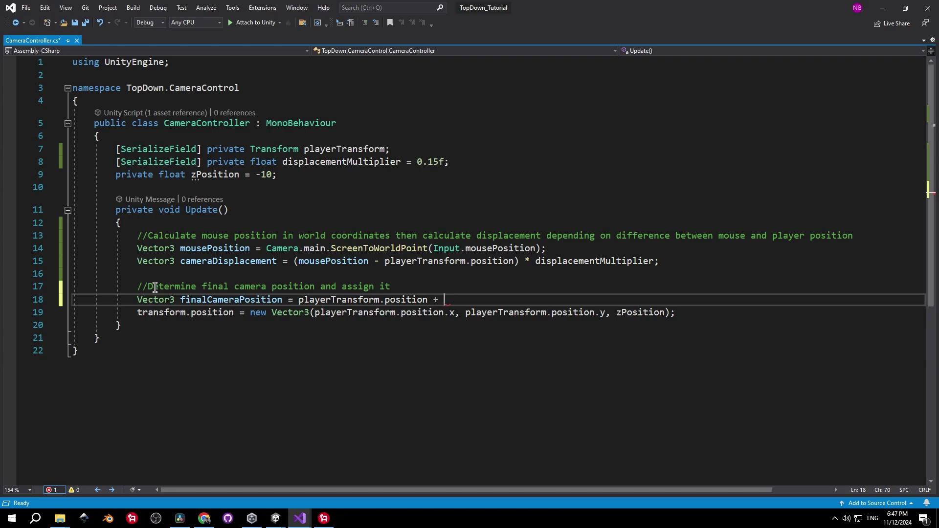
{"action": "type", "text": "cameraDisplacement;"}
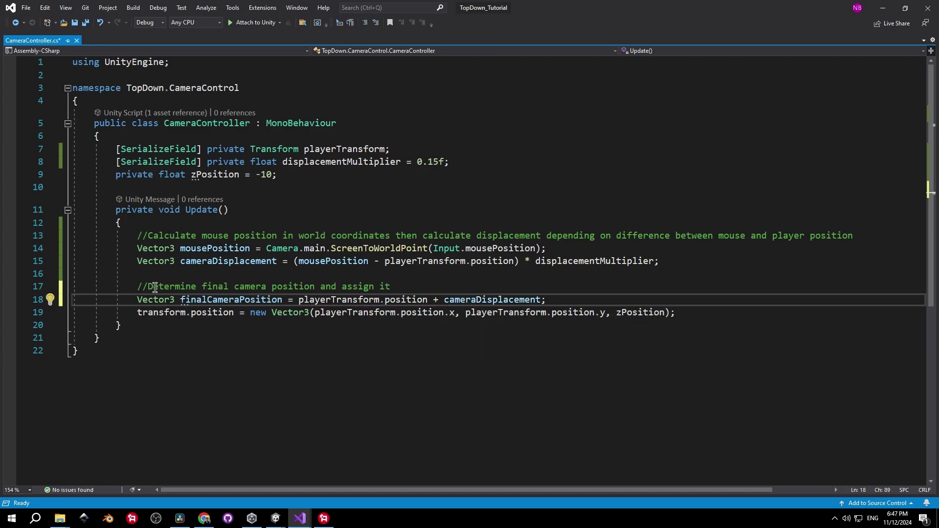
Step: Set finalCameraPosition.z to zPosition, make transform.position equal finalCameraPosition instead of the new Vector3, and save the script
{"action": "key", "text": "Return"}
{"action": "type", "text": "finalCameraPosition.z"}
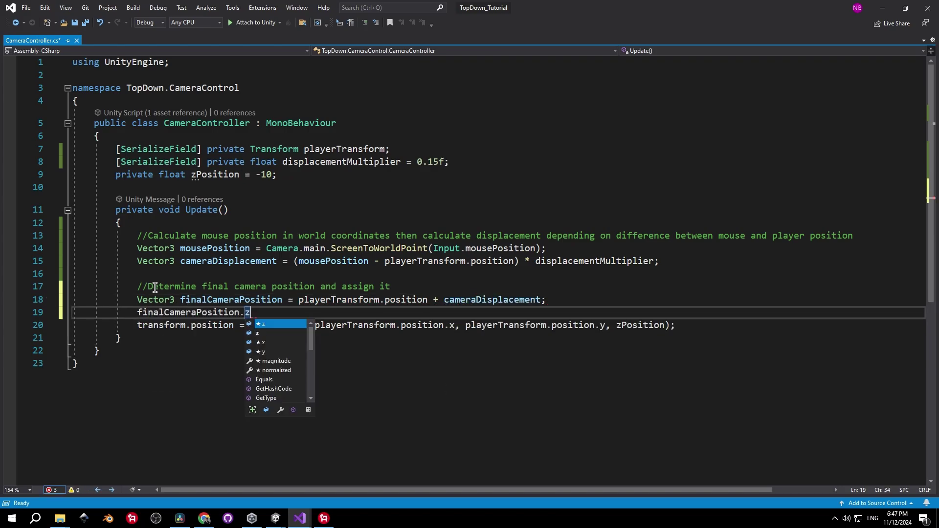
{"action": "type", "text": " = zPosition;"}
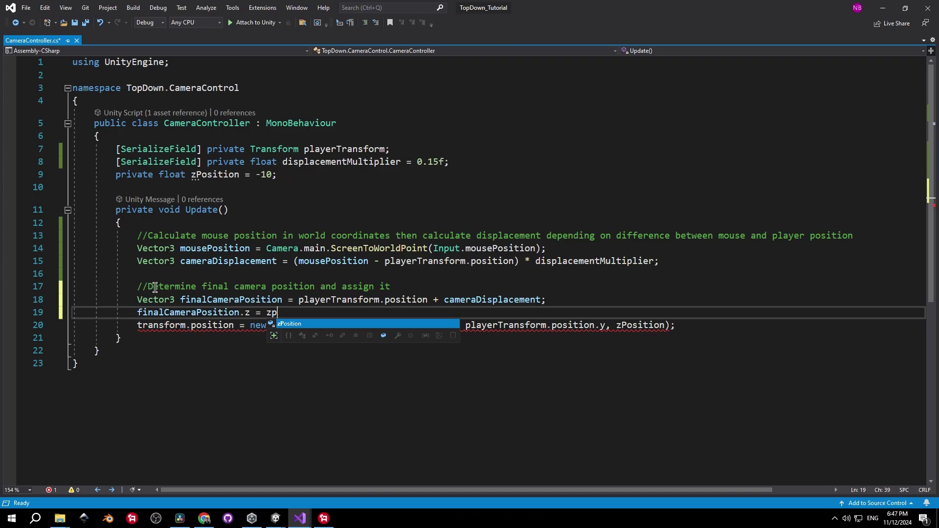
{"action": "key", "text": "ctrl+s"}
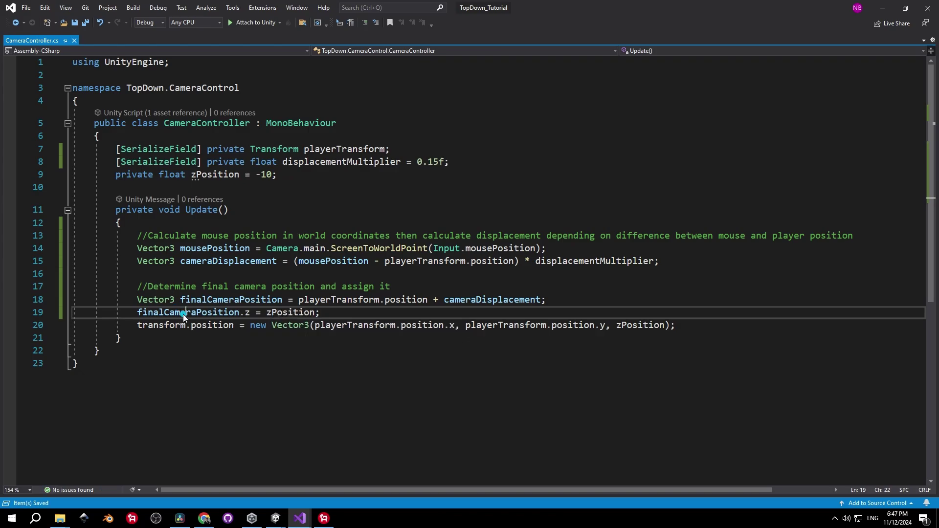
{"action": "left_click_drag", "start_coordinate": [250, 325], "coordinate": [669, 326]}
{"action": "type", "text": "finalCameraPosition;"}
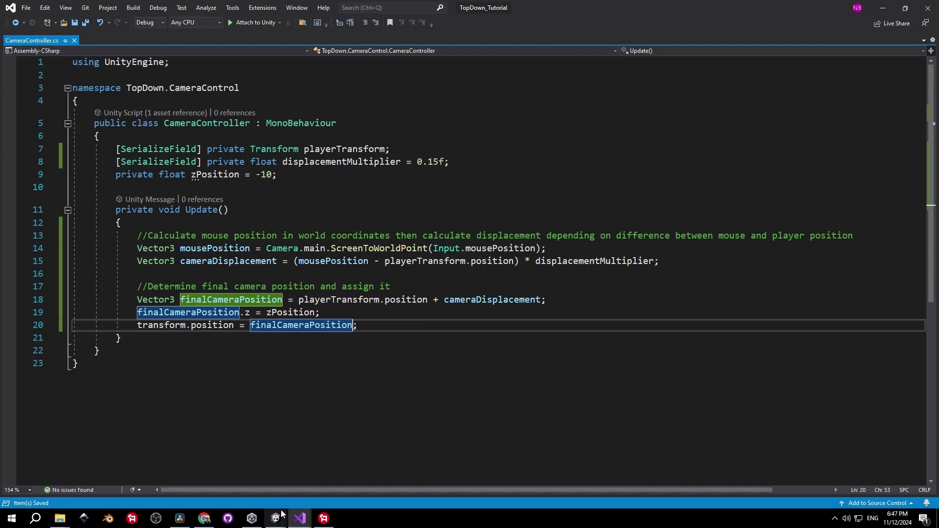
Step: Switch to Unity and run the game to test the camera displacement toward the mouse
{"action": "mouse_move", "coordinate": [275, 517]}
{"action": "left_click", "coordinate": [228, 474]}
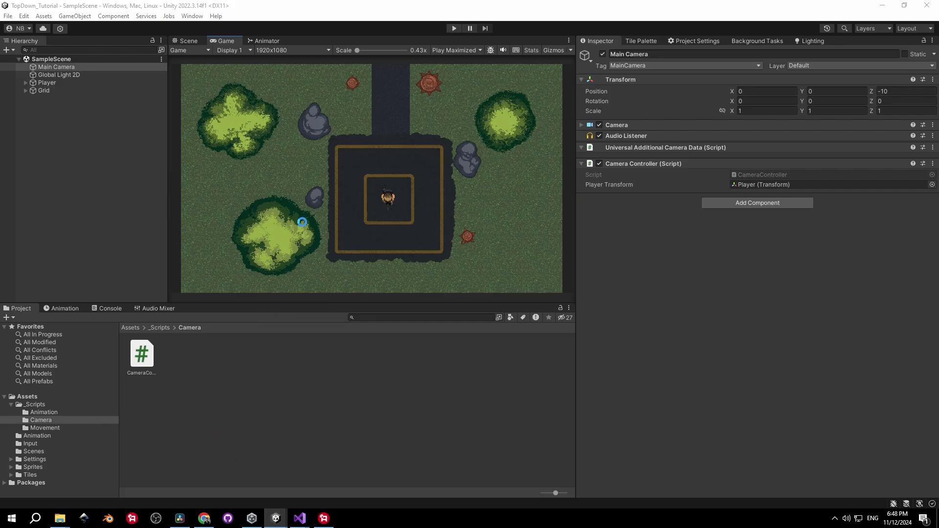
{"action": "key", "text": "ctrl+p"}
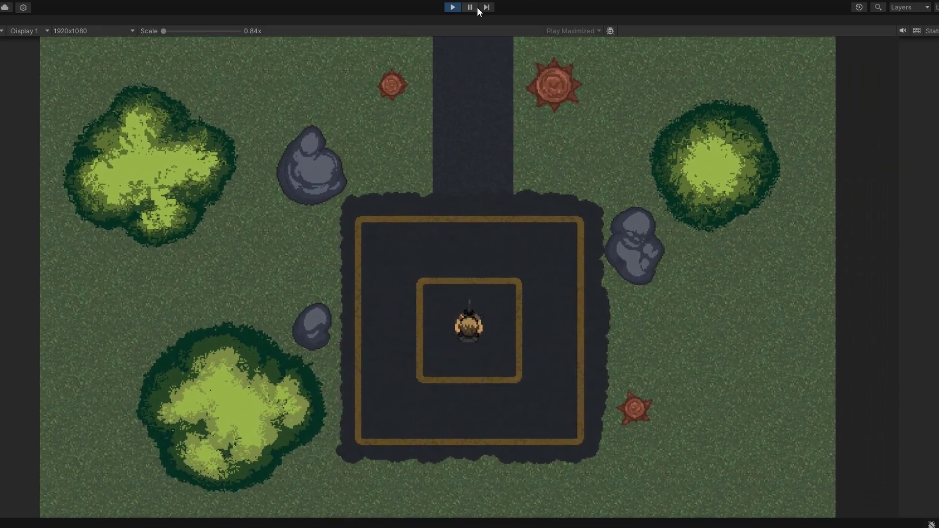
Step: Pause the running game, set the Main Camera's Displacement Multiplier to 0.3, and resume to test it
{"action": "left_click", "coordinate": [477, 7]}
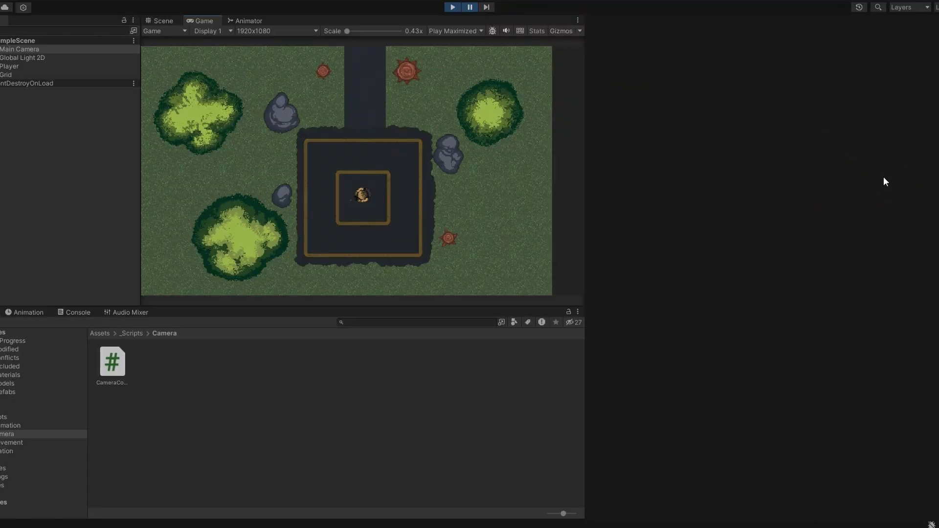
{"action": "left_click", "coordinate": [808, 187]}
{"action": "type", "text": "0.3"}
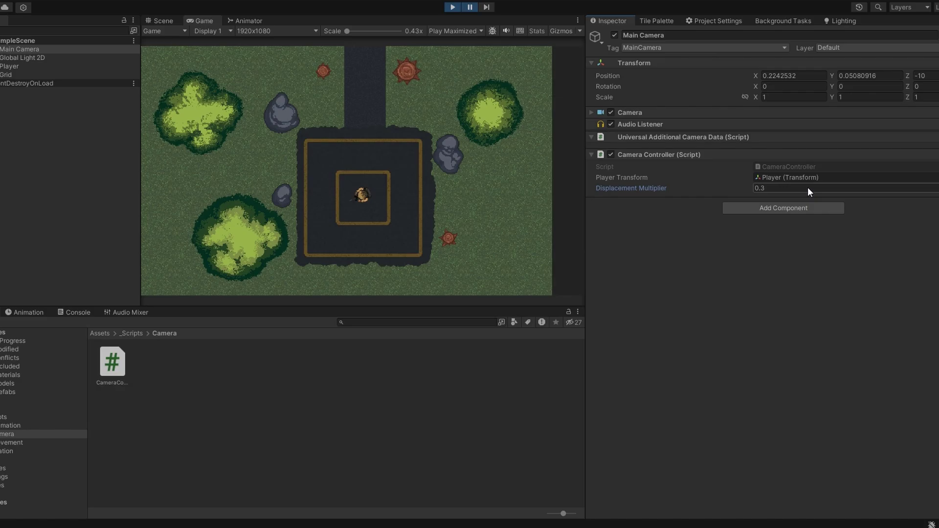
{"action": "left_click", "coordinate": [469, 7]}
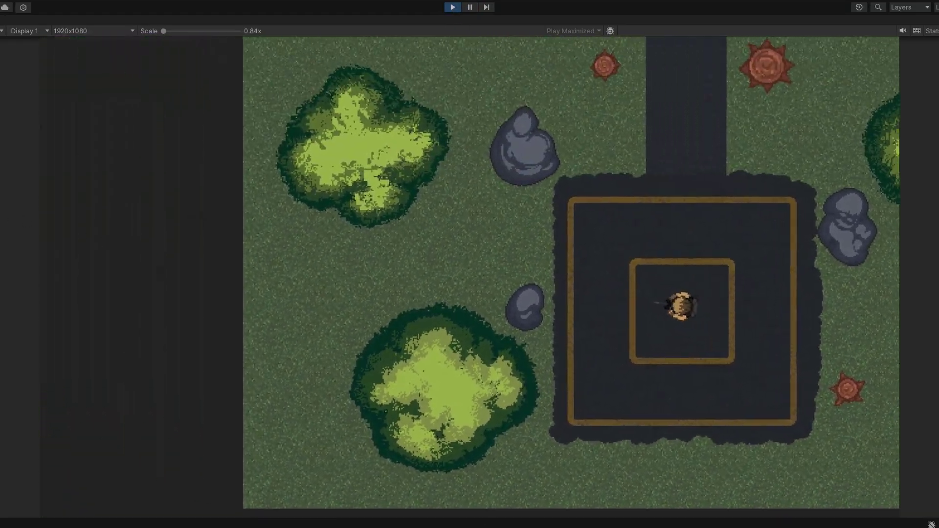
Step: Pause the game, set the Displacement Multiplier to 0.9, and resume to test the stronger displacement
{"action": "left_click", "coordinate": [470, 7]}
{"action": "left_click", "coordinate": [784, 188]}
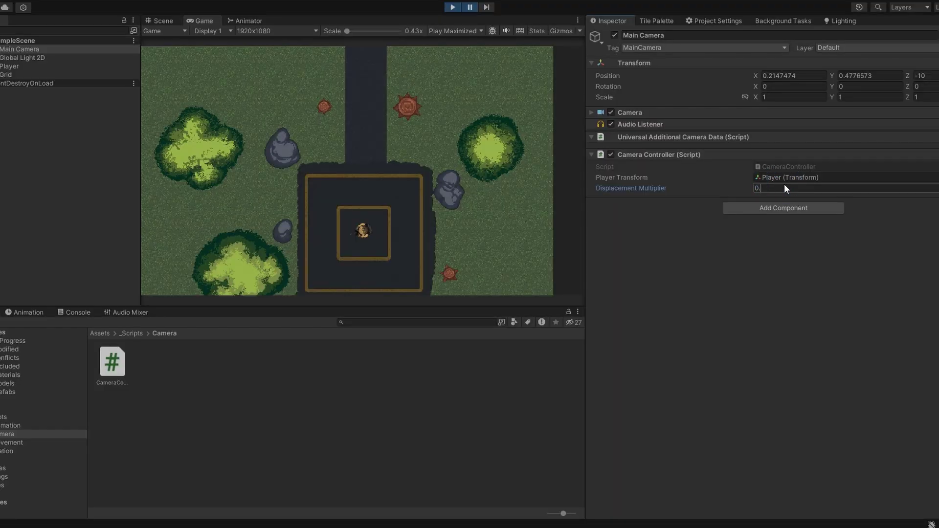
{"action": "left_click", "coordinate": [469, 7]}
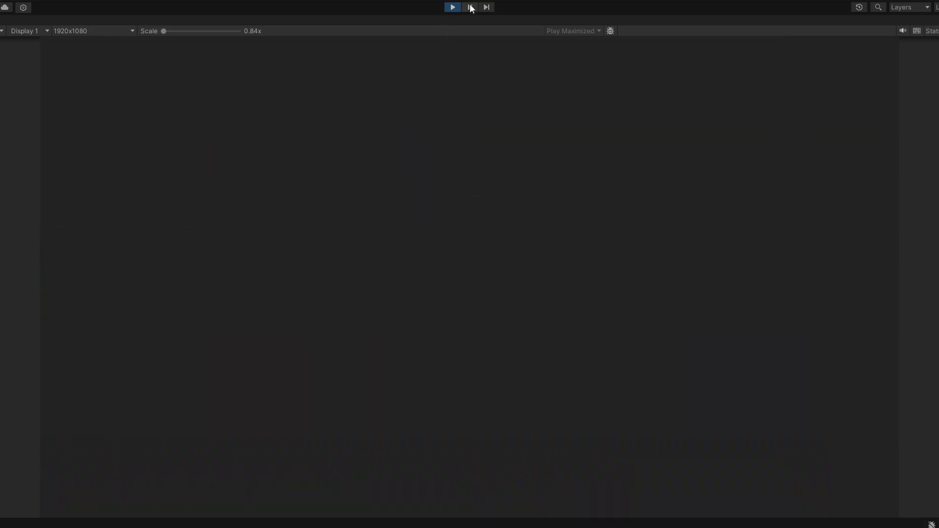
Step: Pause the game, replace the Displacement Multiplier with another test value, and resume playing
{"action": "left_click", "coordinate": [470, 8]}
{"action": "left_click", "coordinate": [795, 186]}
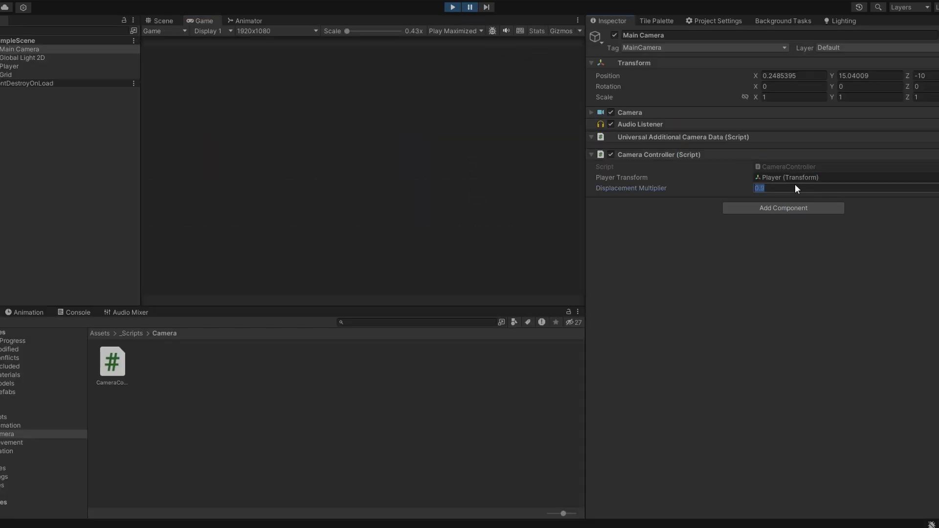
{"action": "left_click", "coordinate": [470, 7]}
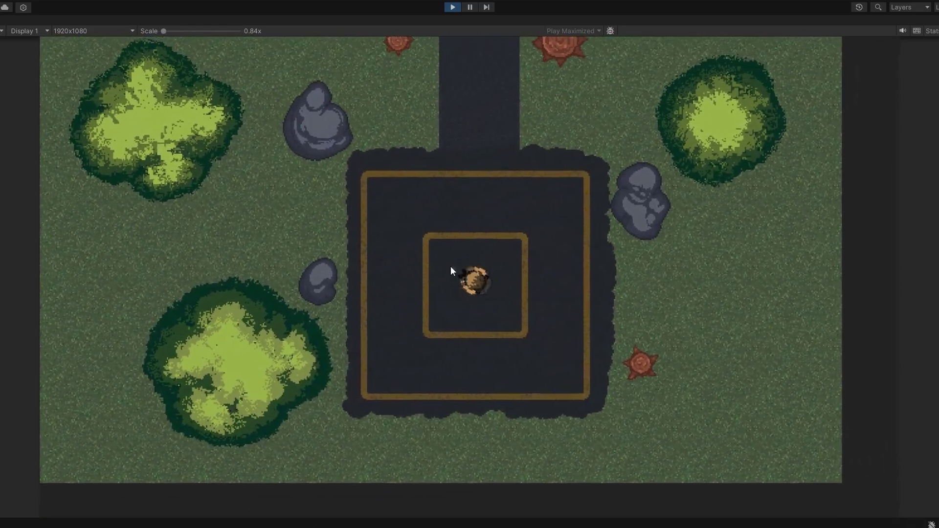
Step: Stop the running game and set the Main Camera's Displacement Multiplier to 0.2 in the Camera Controller component
{"action": "left_click", "coordinate": [453, 7]}
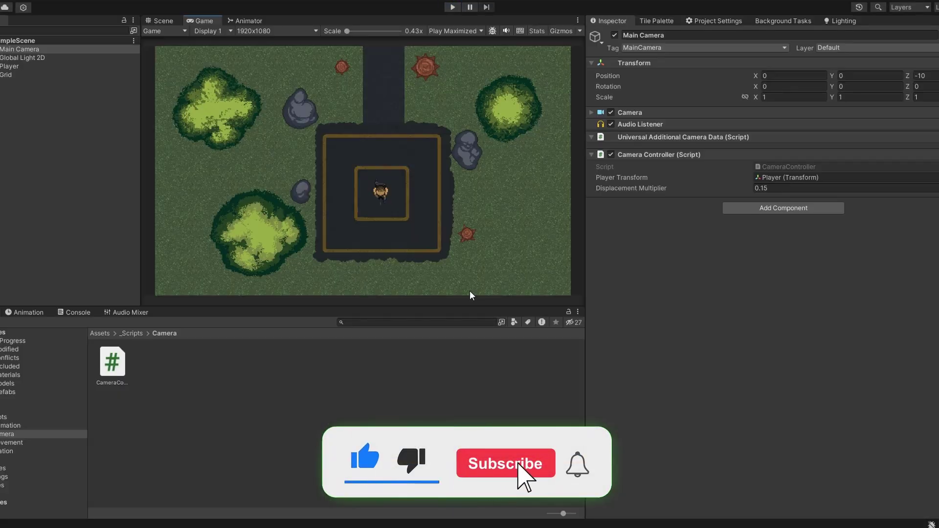
{"action": "left_click", "coordinate": [790, 188]}
{"action": "type", "text": "0.2"}
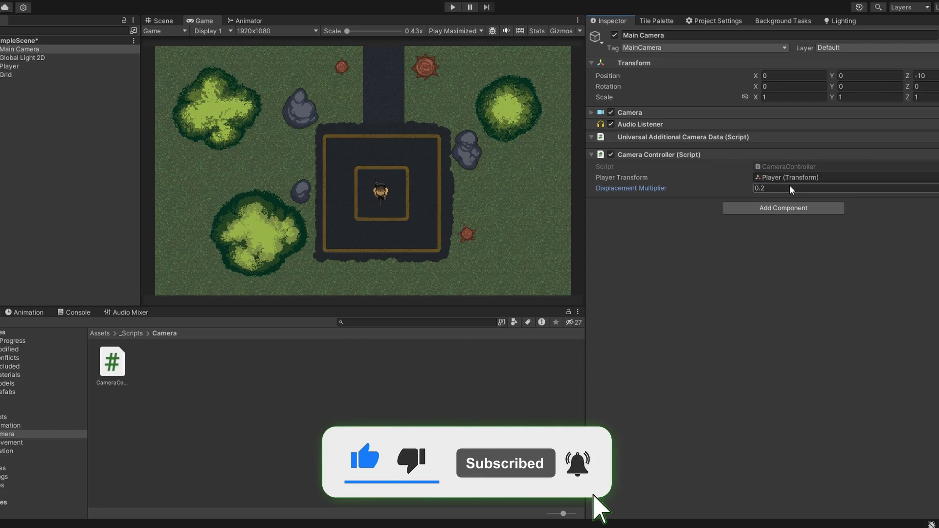